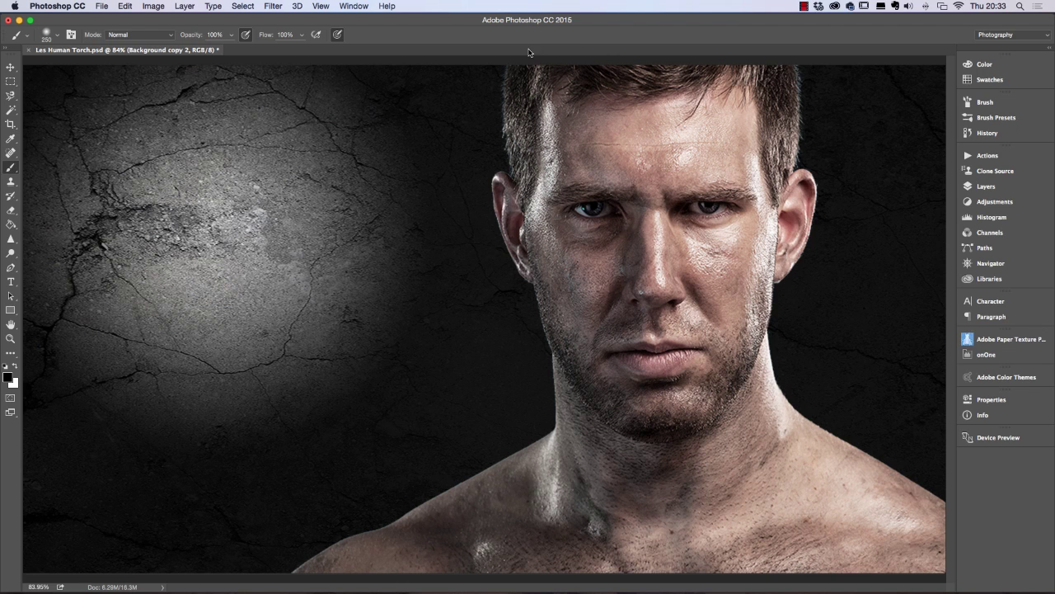
Step: Open cracks_texture.jpg from the Human Torch Files folder
click(103, 8)
click(115, 31)
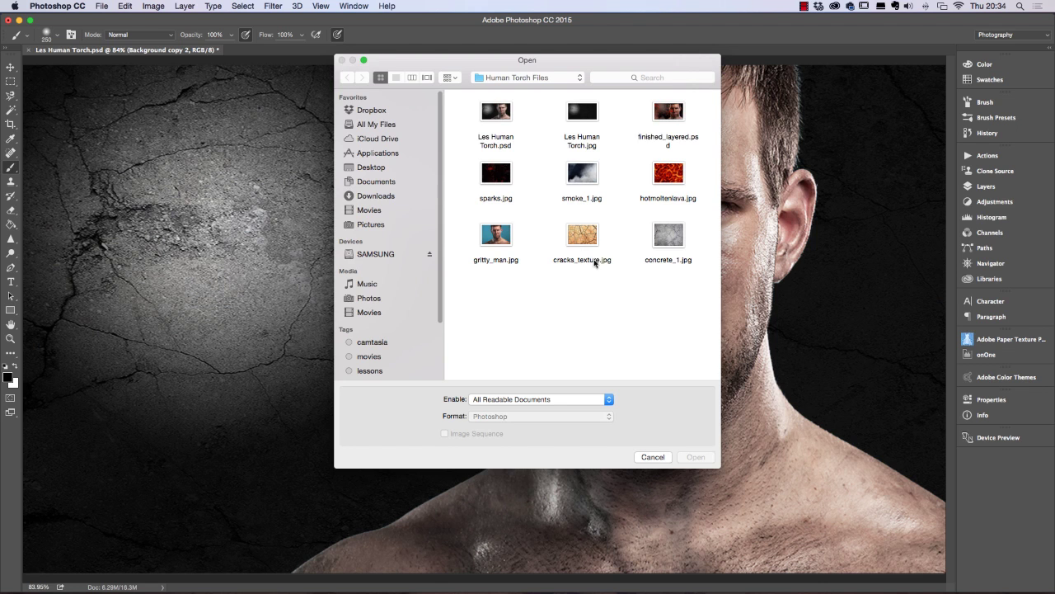
click(582, 239)
double_click(582, 239)
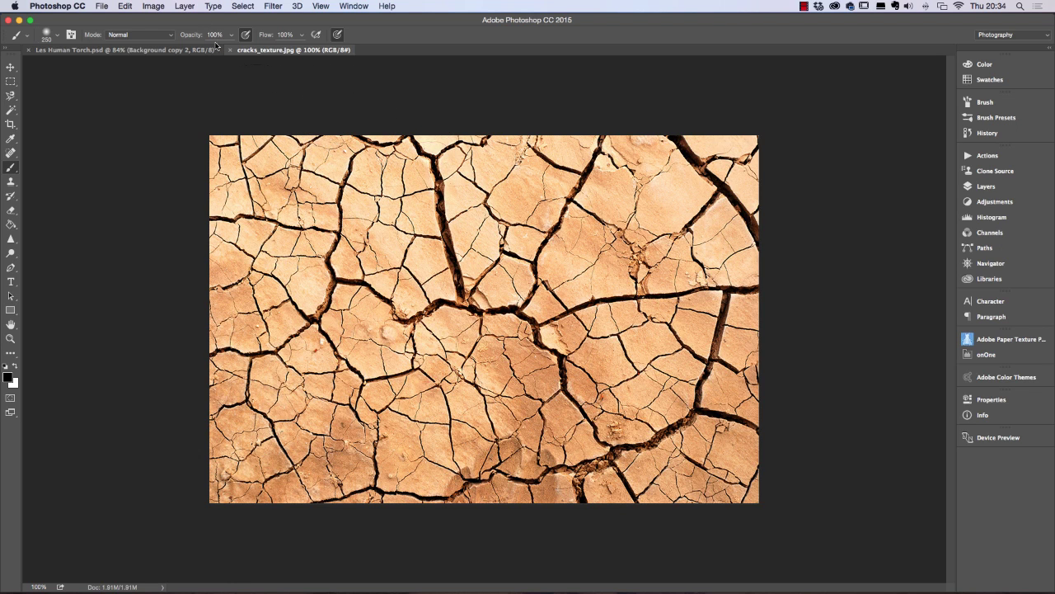
Step: Convert the cracks texture to greyscale with a Black & White adjustment using the Default preset
click(149, 7)
mouse_move(165, 36)
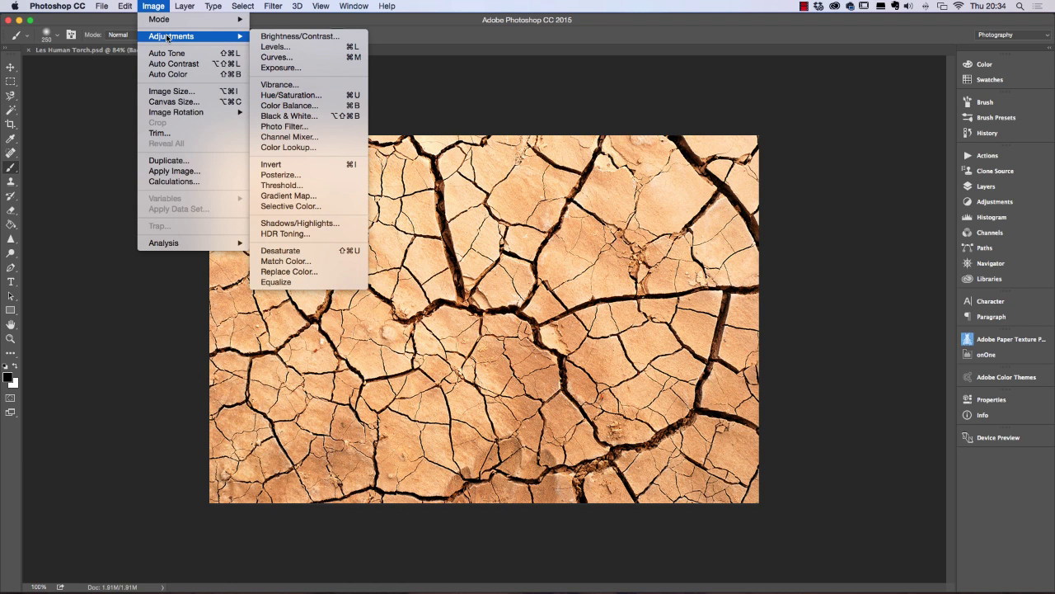
click(311, 116)
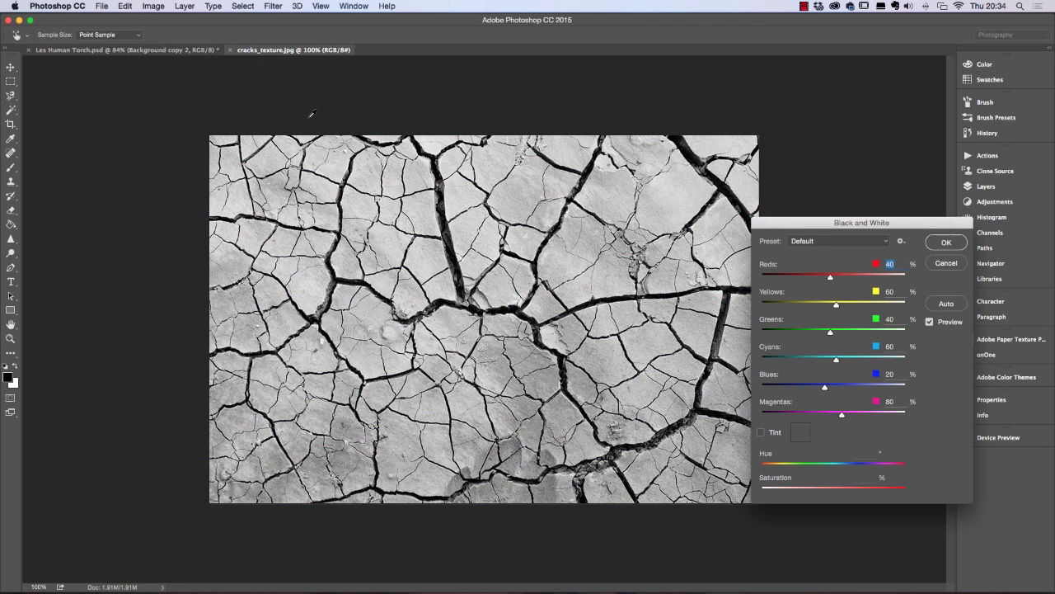
click(940, 247)
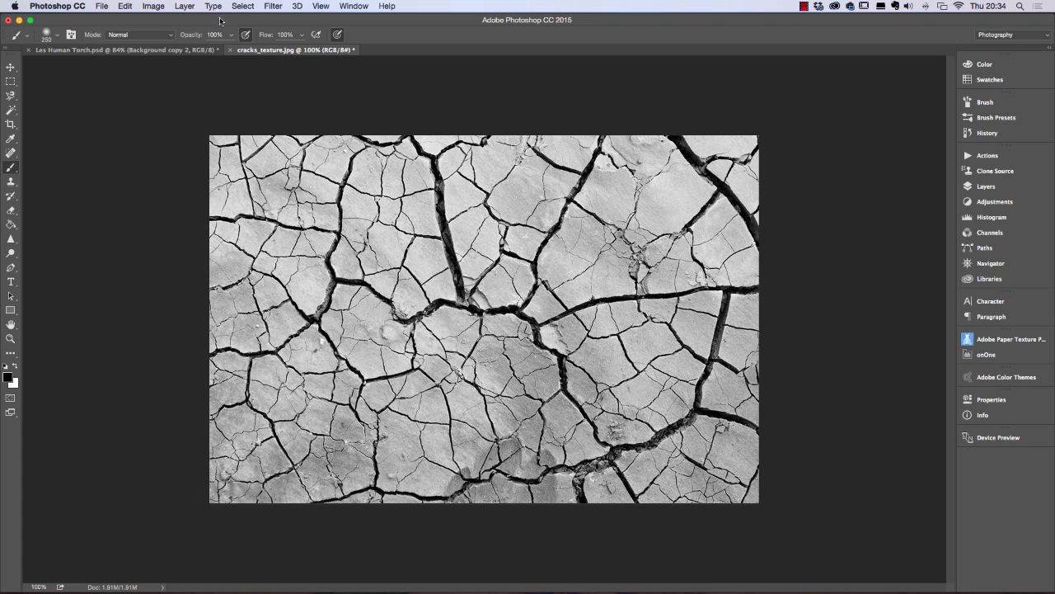
Step: Apply Levels to the cracks texture with black input about 107, midtones 1.64 and white input 129
click(149, 8)
mouse_move(161, 38)
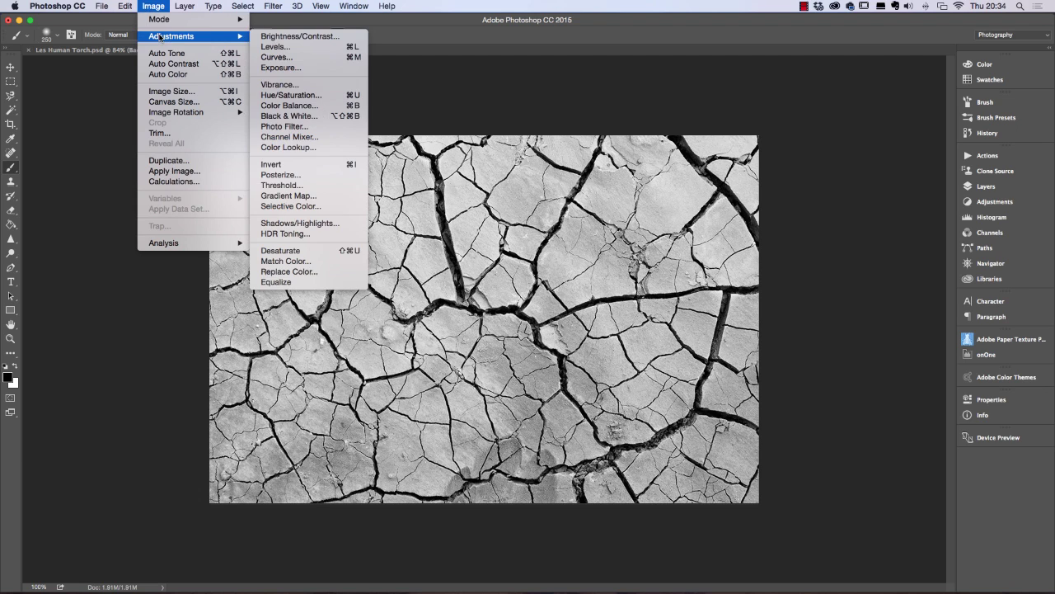
click(290, 51)
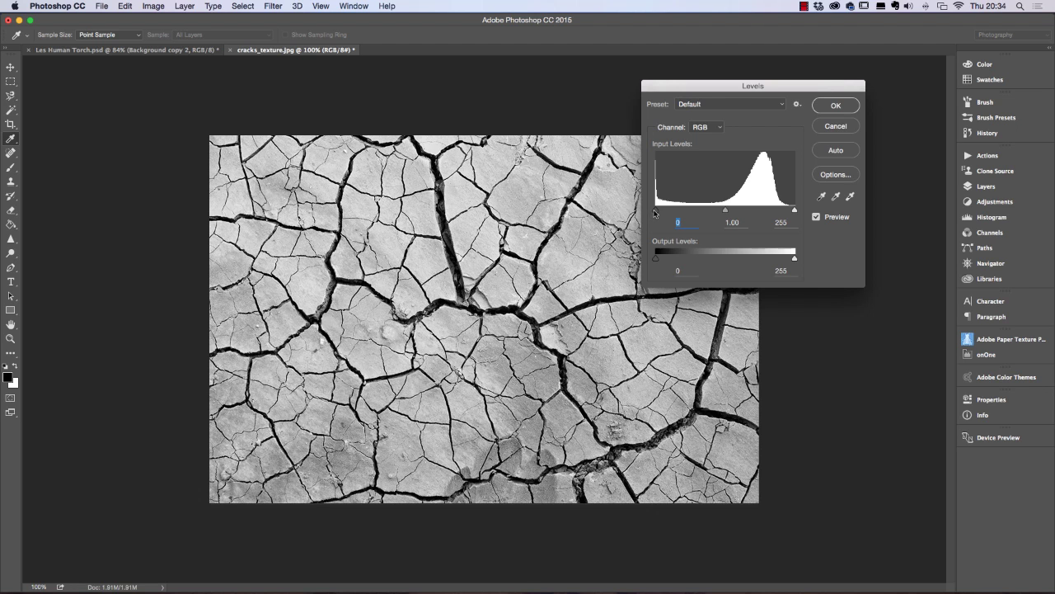
drag(655, 212, 671, 212)
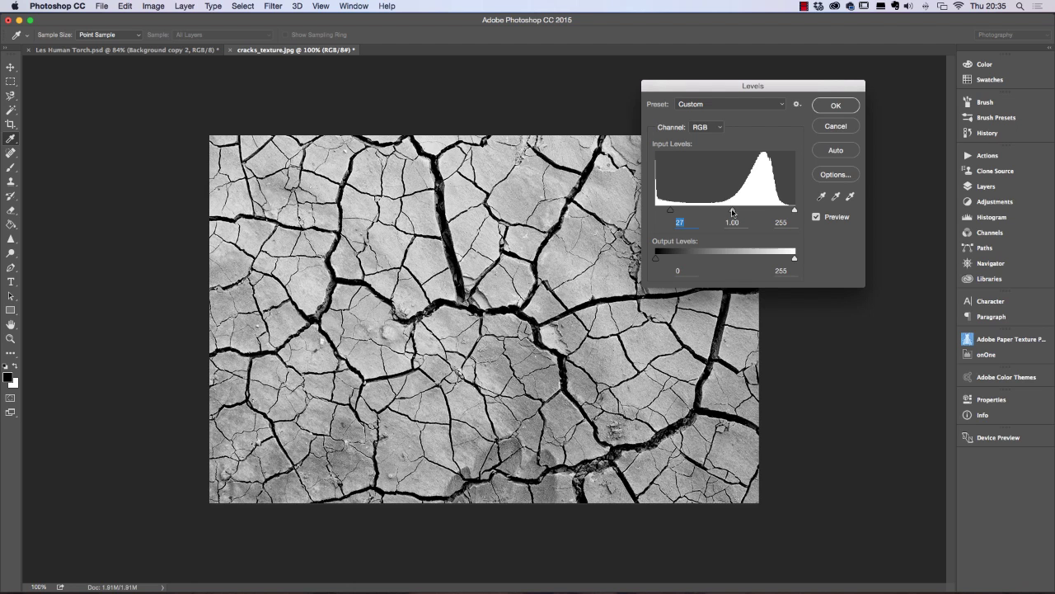
drag(733, 213, 711, 210)
drag(796, 211, 726, 213)
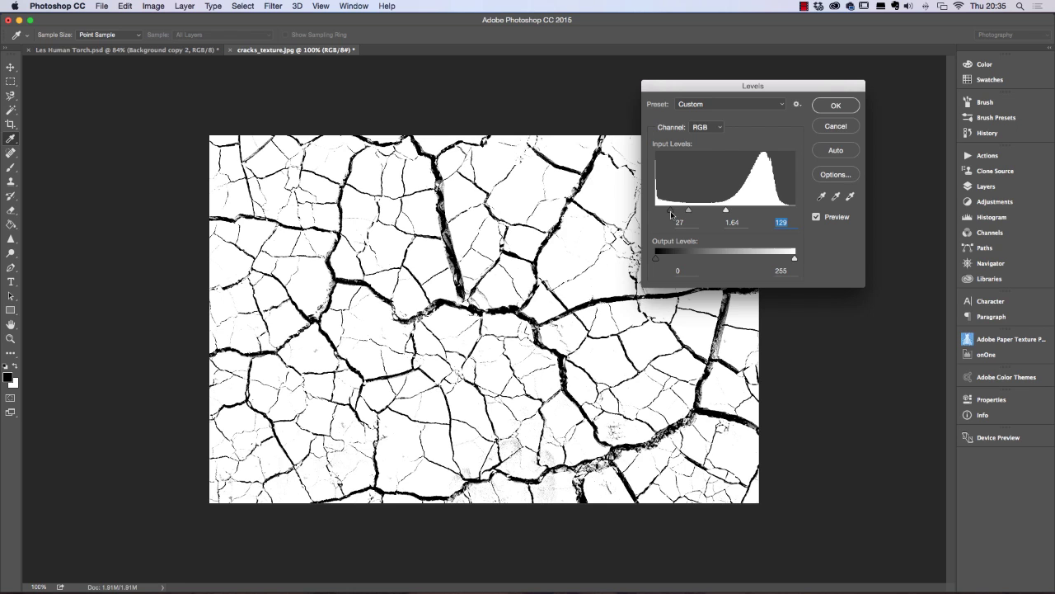
drag(672, 214, 717, 214)
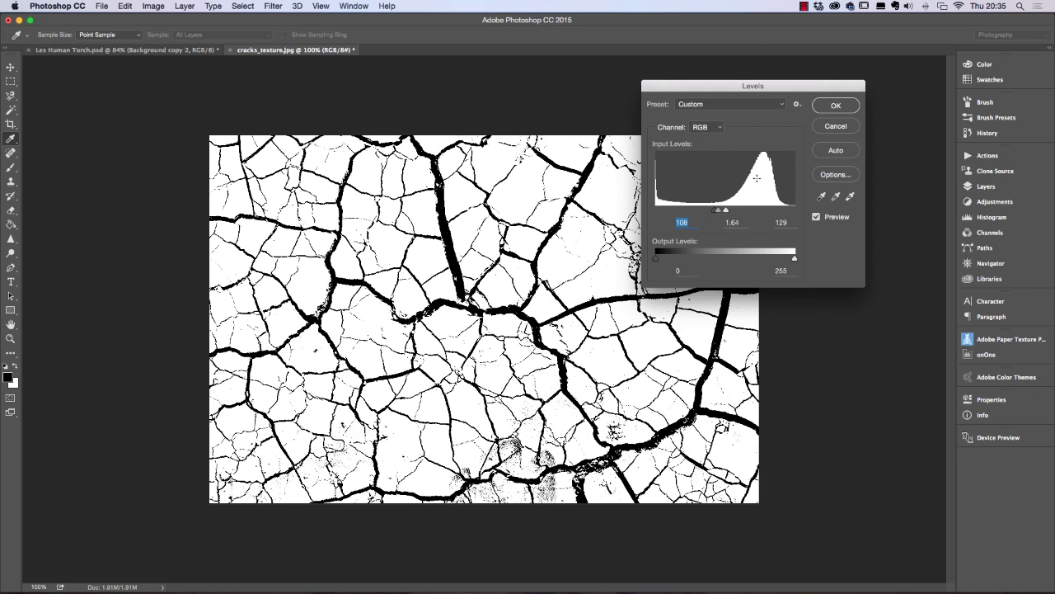
click(837, 105)
Step: Select the connected black cracks with the Magic Wand at tolerance 15, contiguous
key(b)
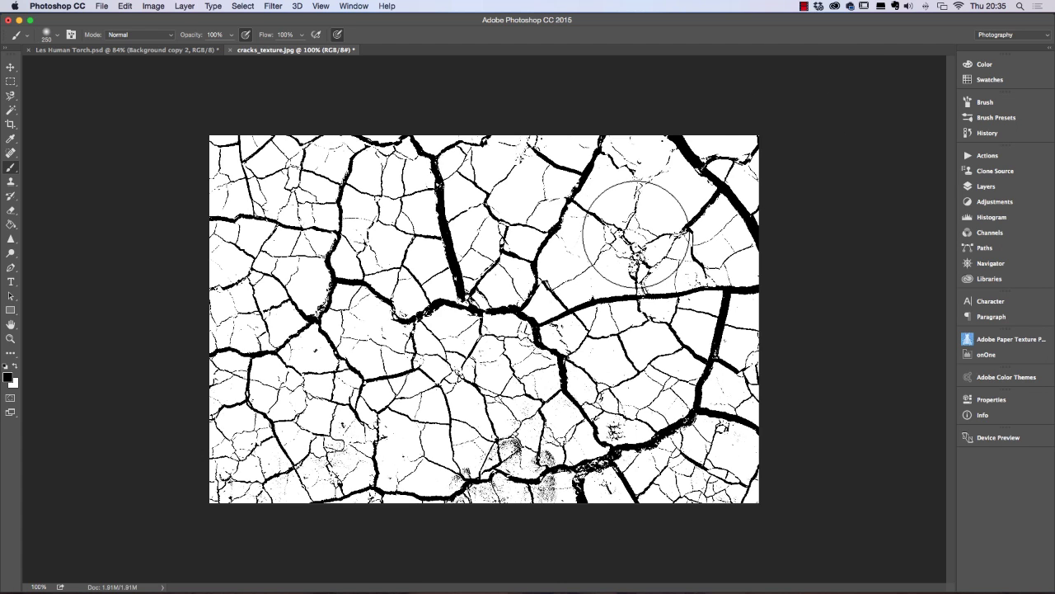
click(10, 110)
click(10, 111)
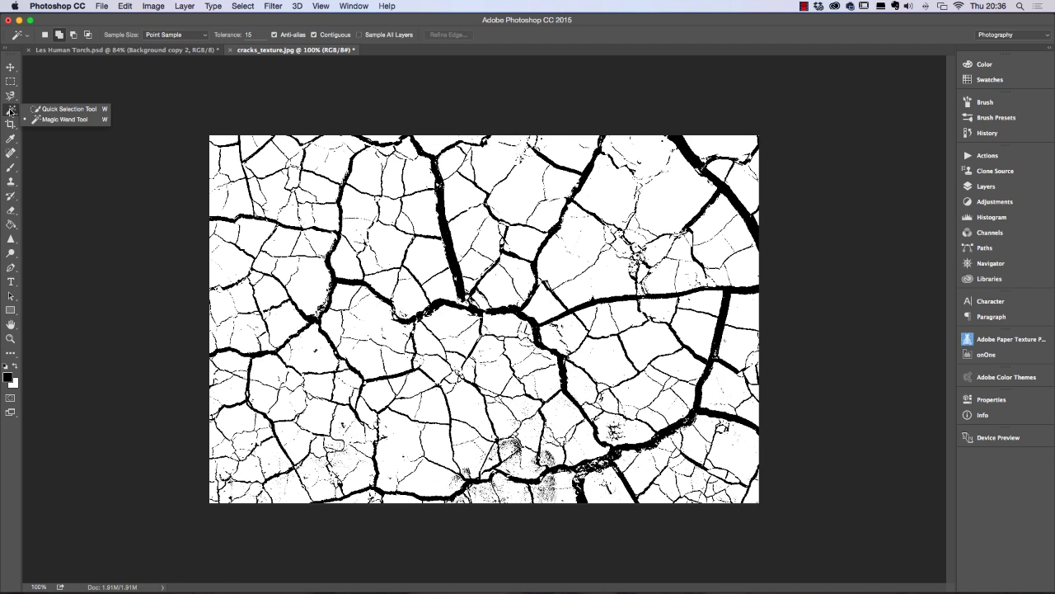
click(56, 121)
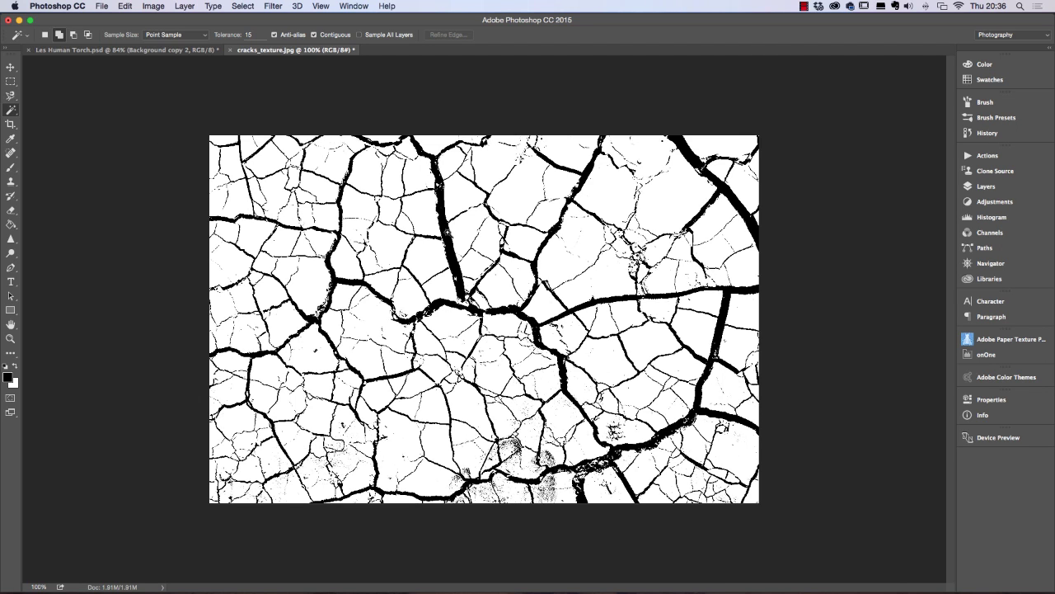
click(591, 466)
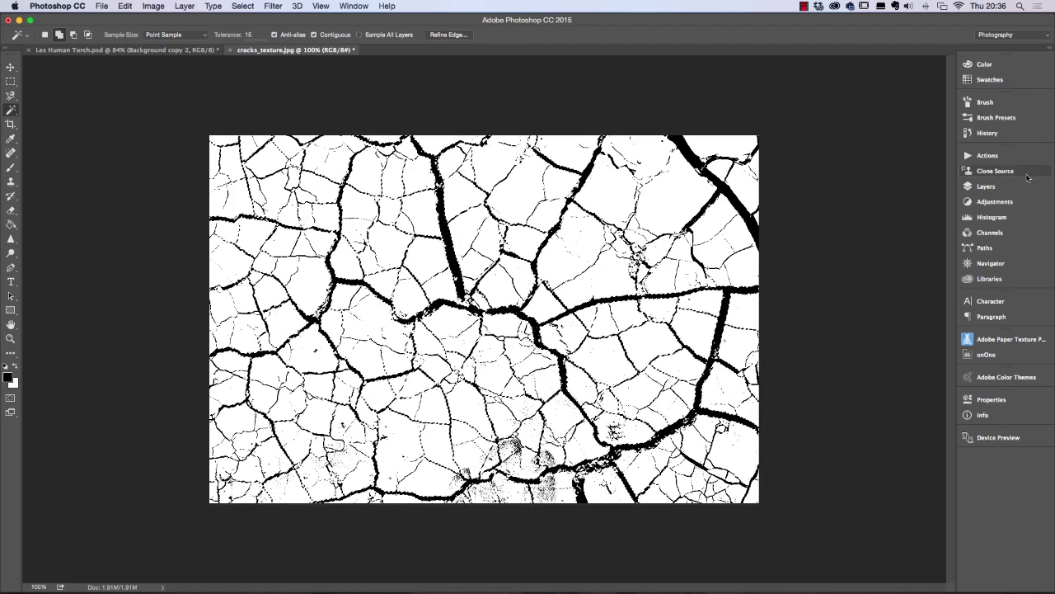
Step: Copy the selected cracks to a new layer and hide the Background layer
click(986, 187)
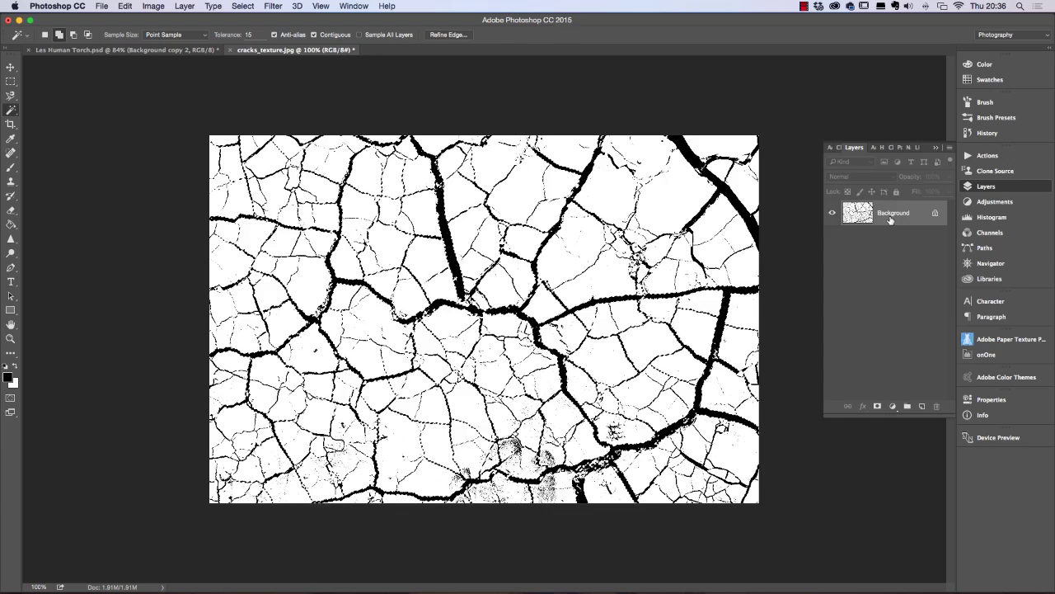
click(660, 235)
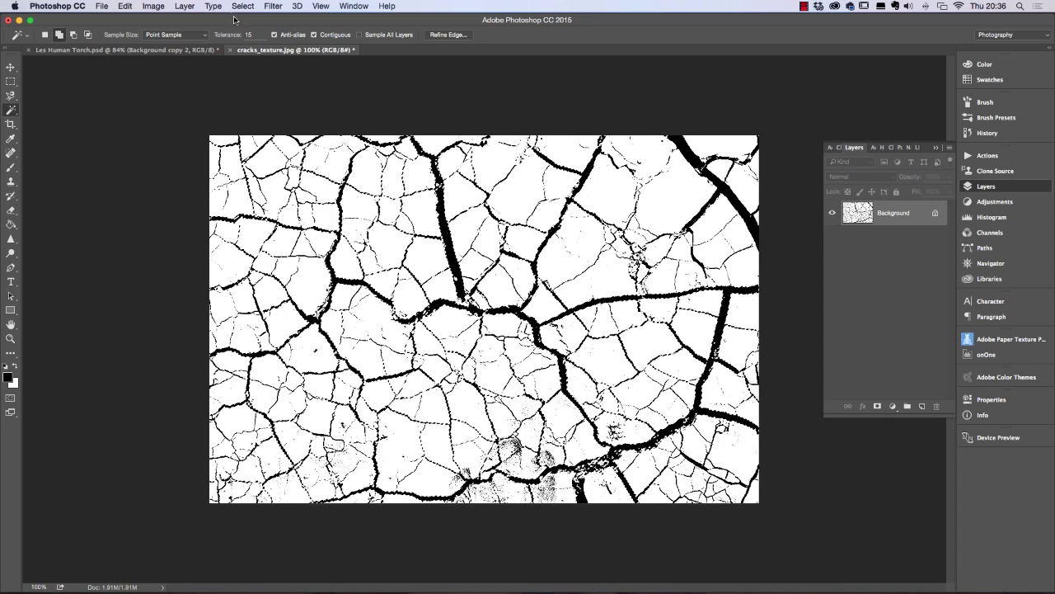
click(183, 6)
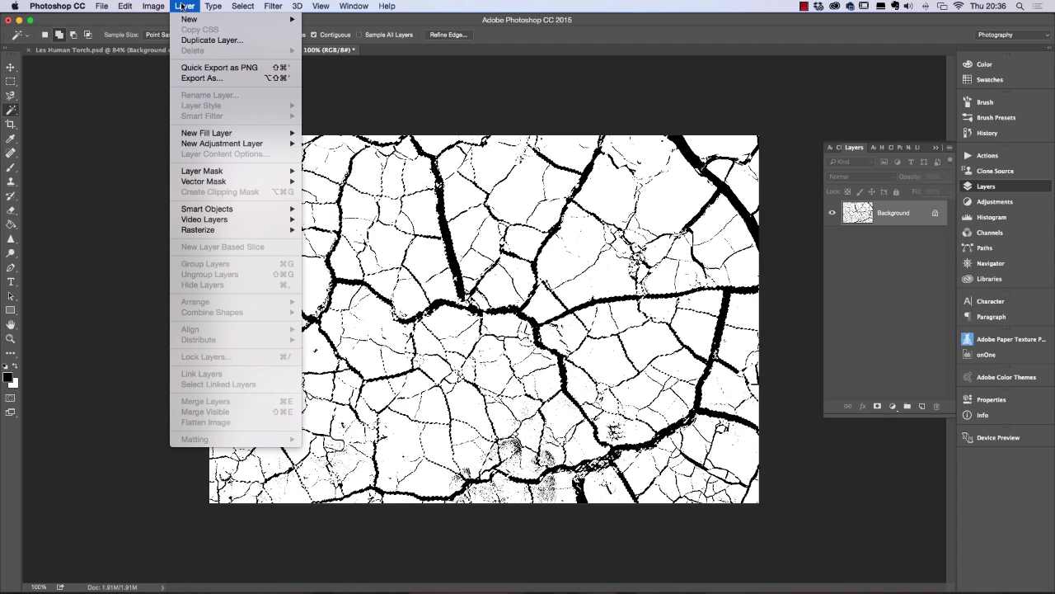
mouse_move(198, 19)
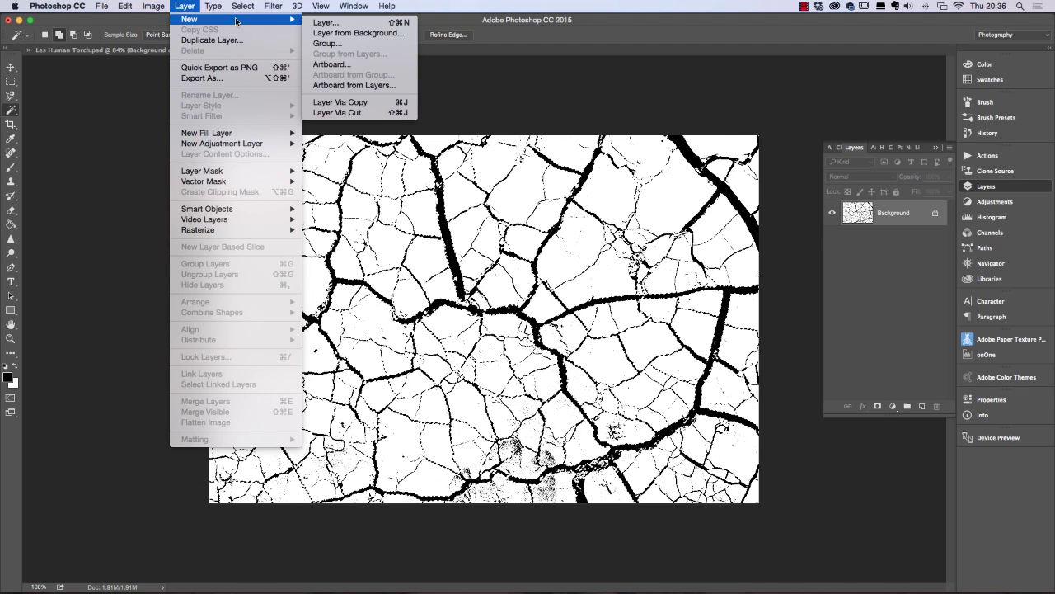
click(353, 106)
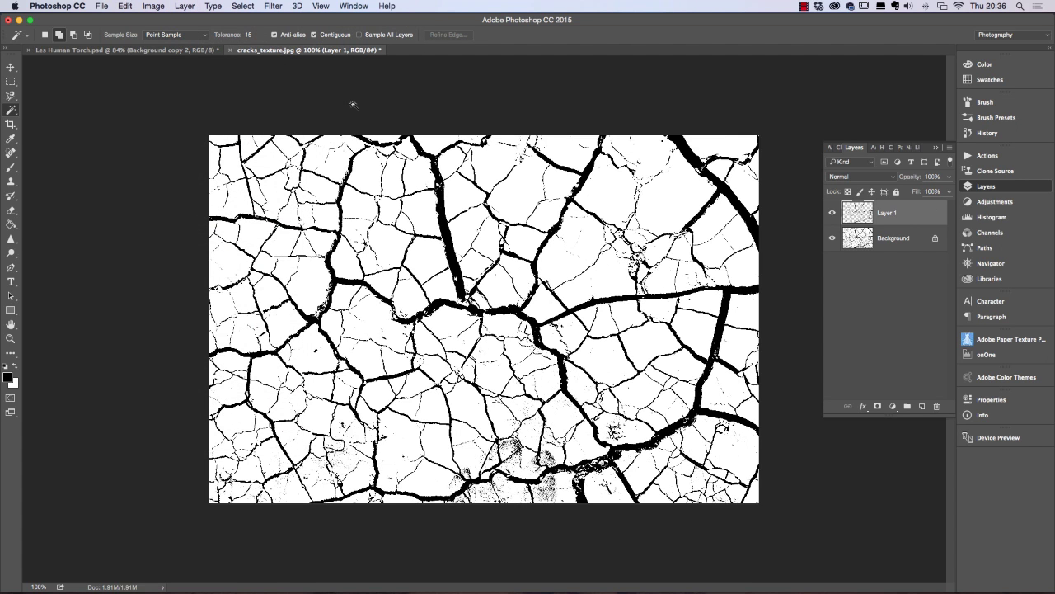
click(832, 239)
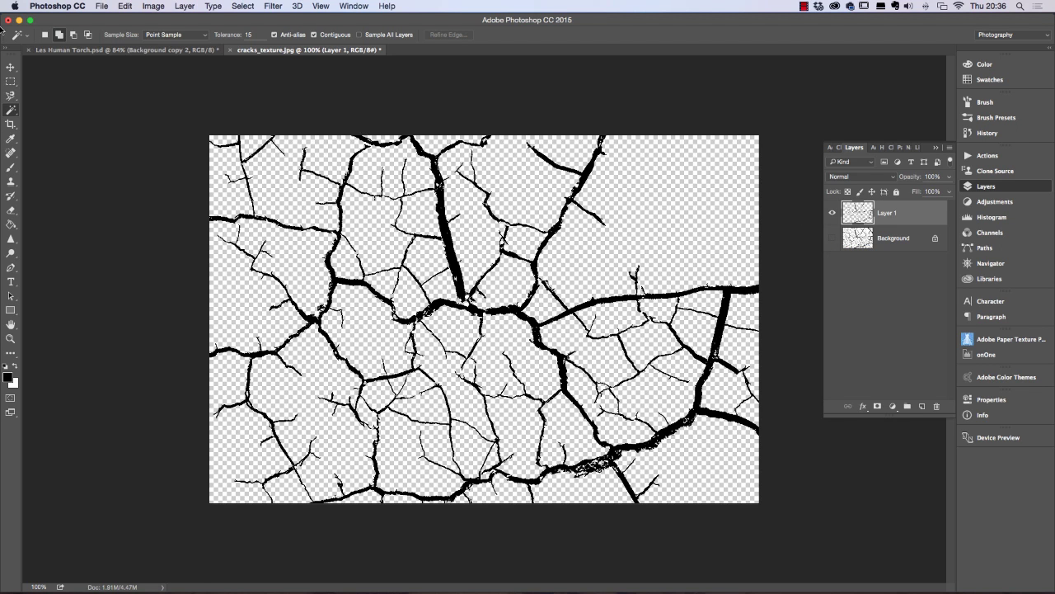
Step: Bring the isolated cracks layer into Les Human Torch.psd and place it partly over the man's face
click(11, 67)
drag(486, 248, 365, 199)
drag(170, 96, 471, 246)
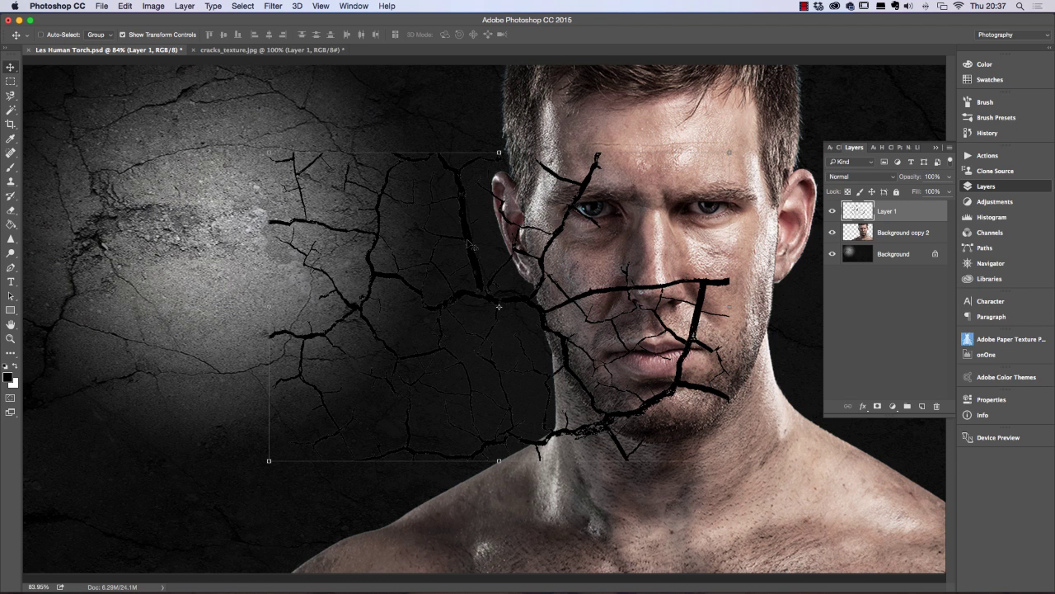
drag(471, 246, 523, 198)
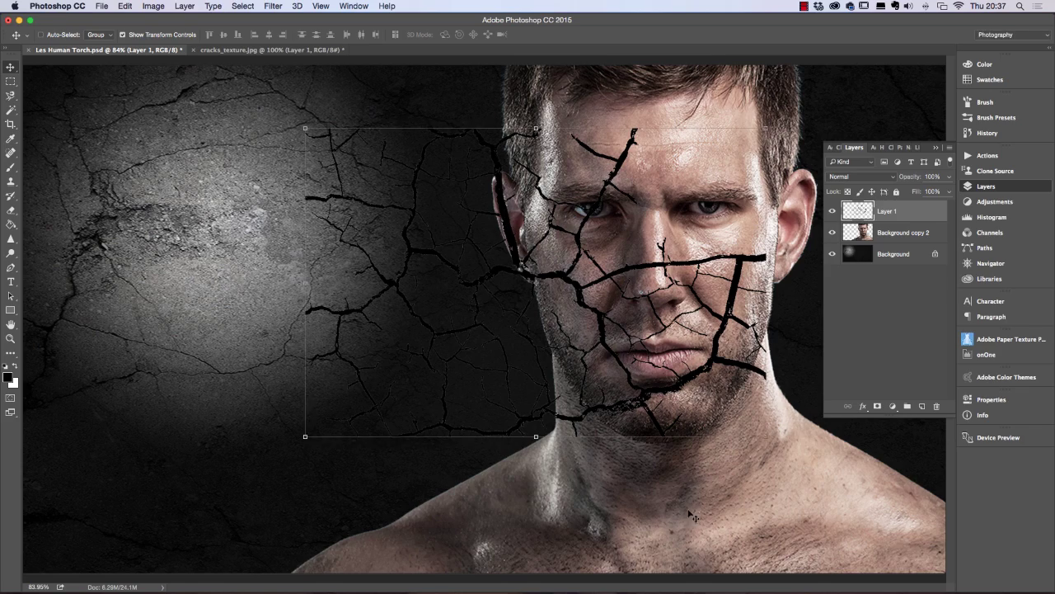
Step: Rotate the cracks layer to about 79.8 degrees and position it over the man's face and neck
key(ctrl+t)
drag(301, 444, 246, 38)
drag(567, 258, 651, 258)
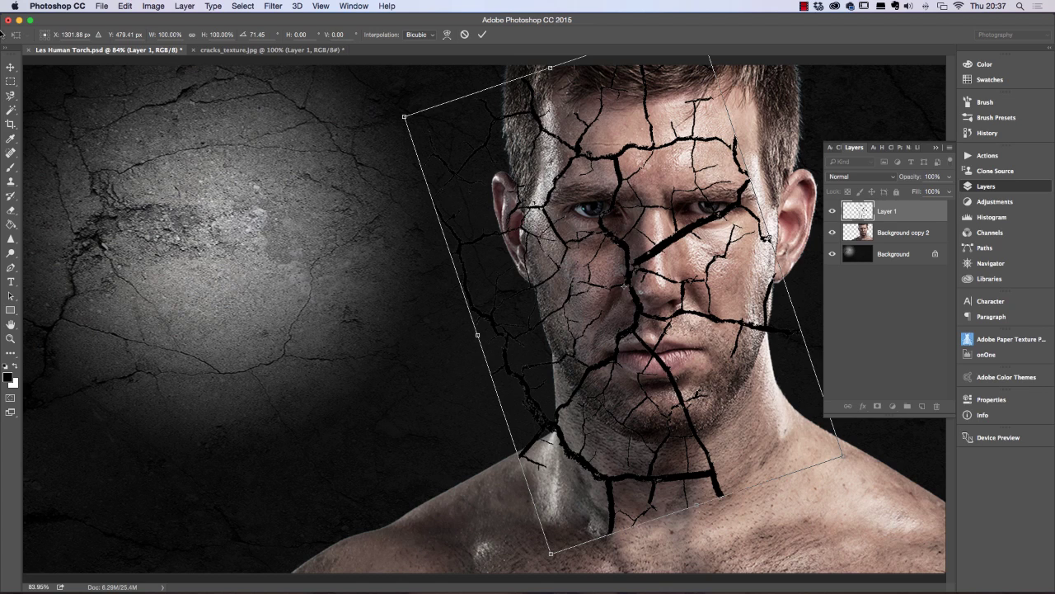
drag(379, 116, 411, 89)
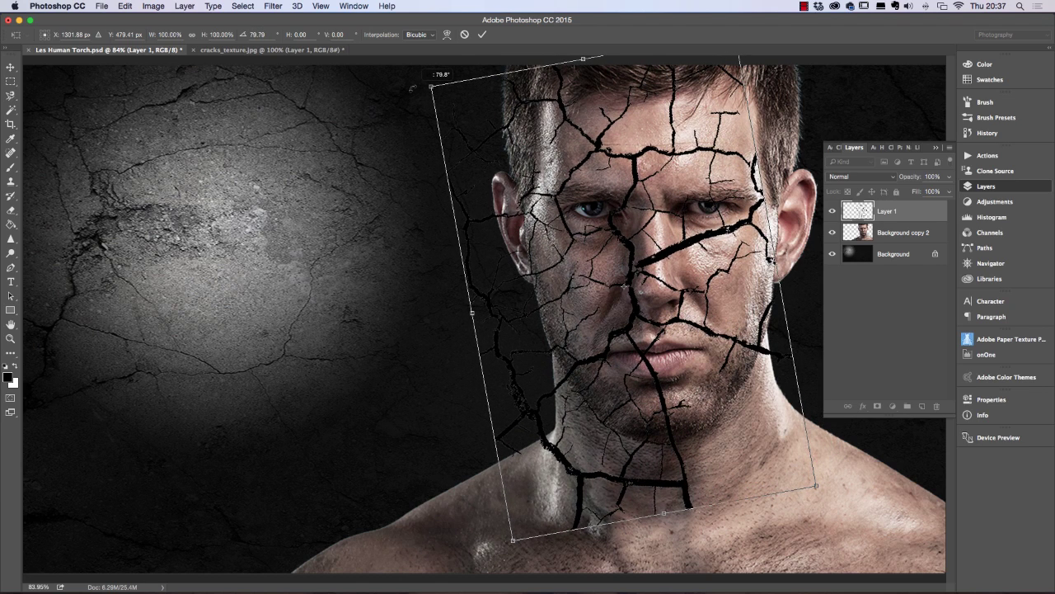
drag(584, 232, 596, 221)
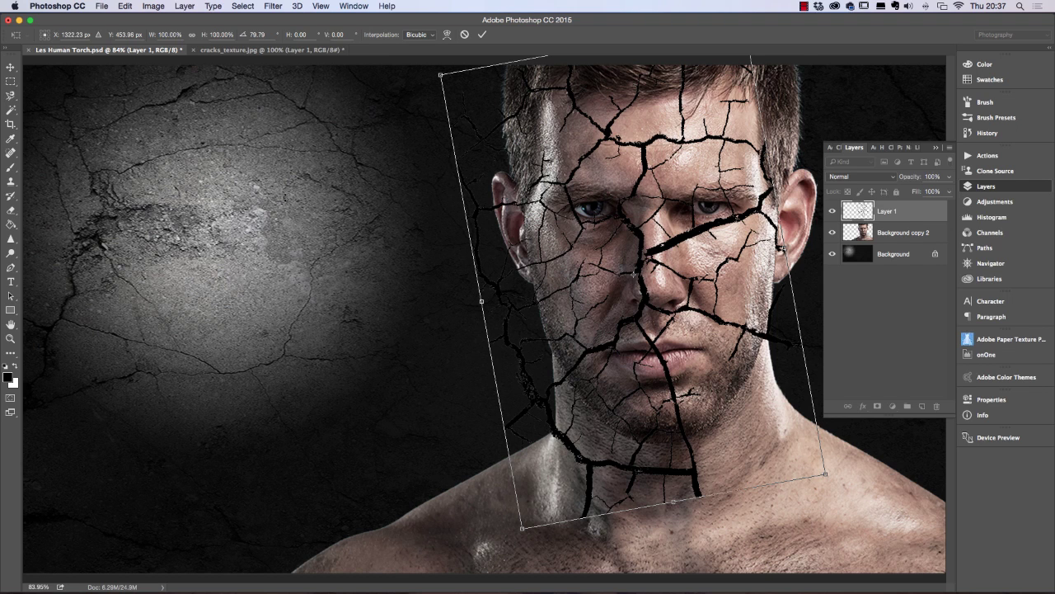
key(Return)
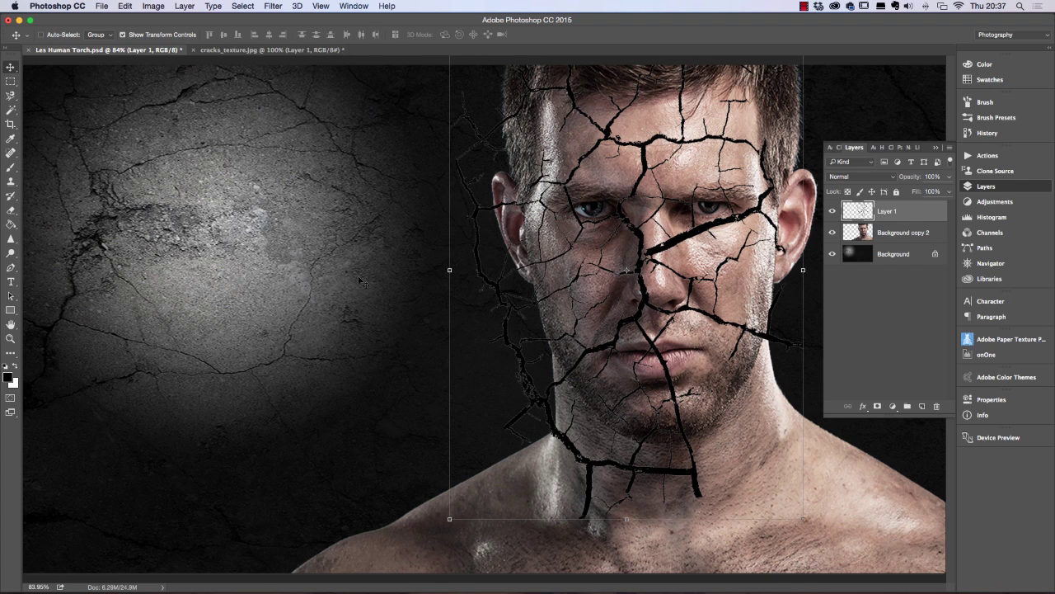
Step: Apply Remove White Matte twice to the cracks layer
click(185, 7)
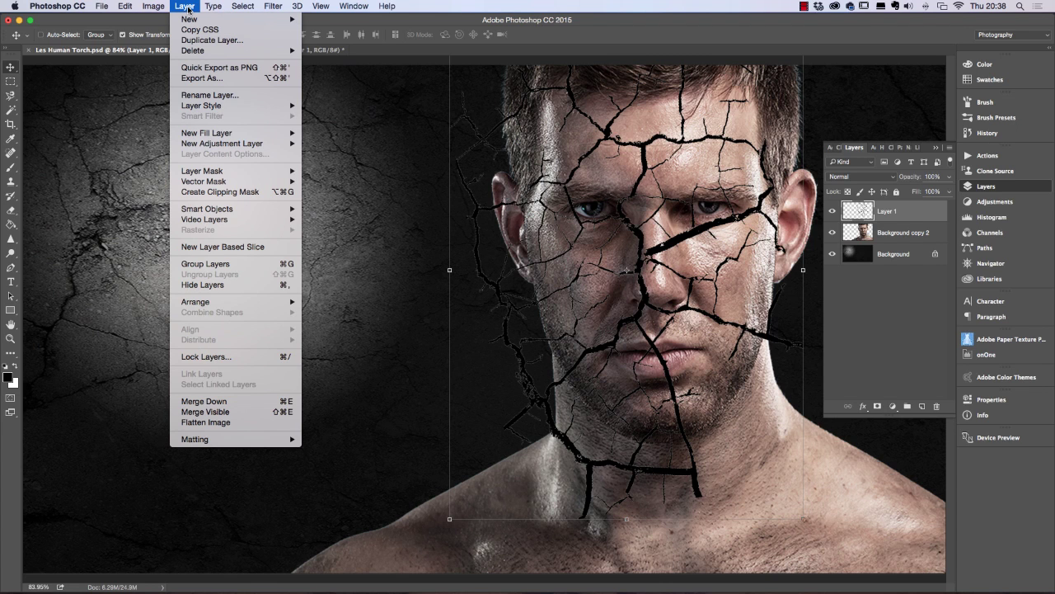
mouse_move(195, 439)
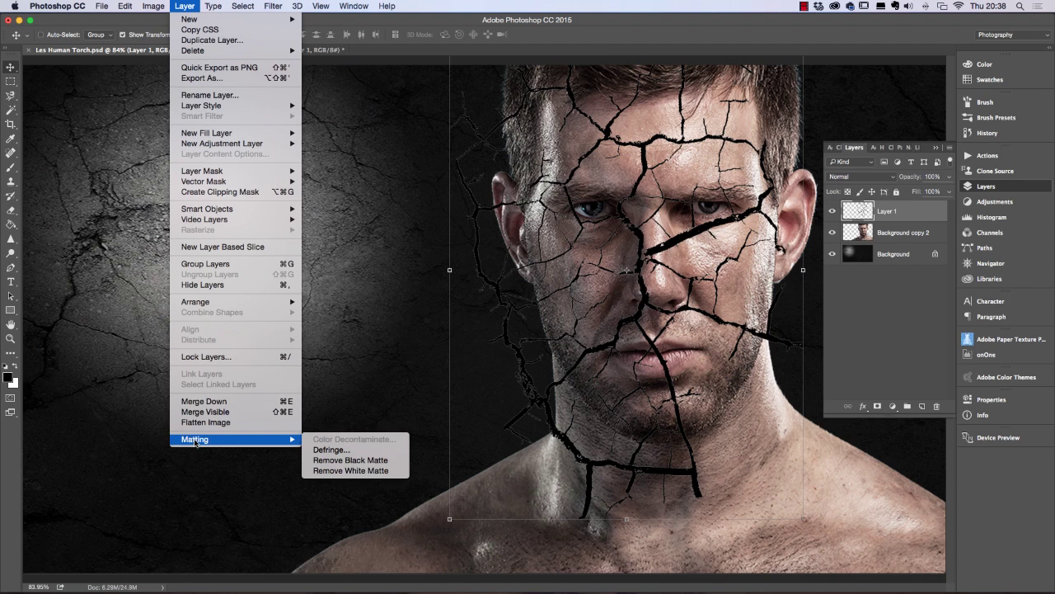
click(329, 471)
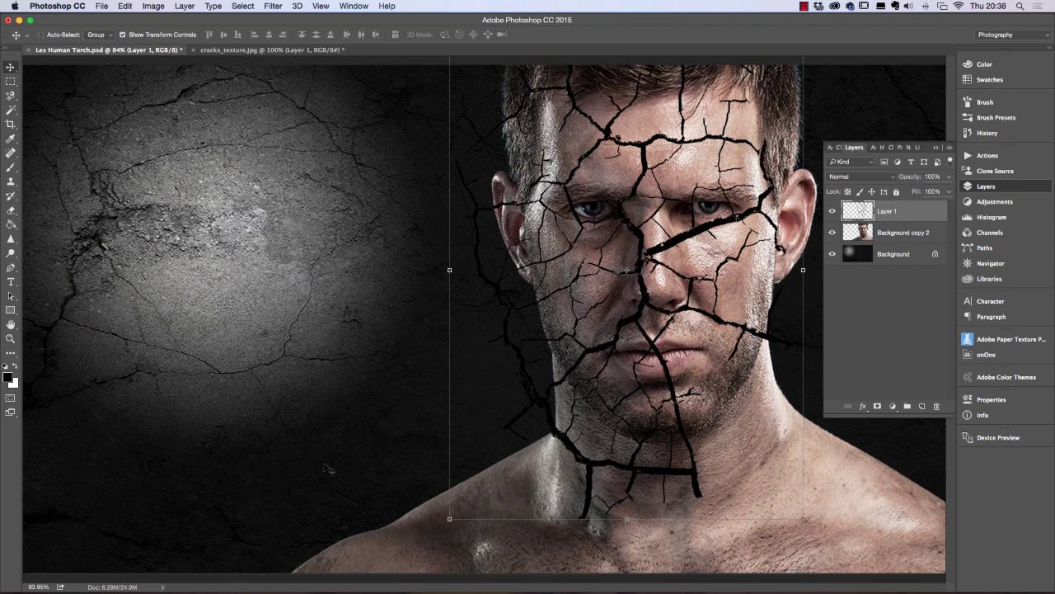
click(185, 7)
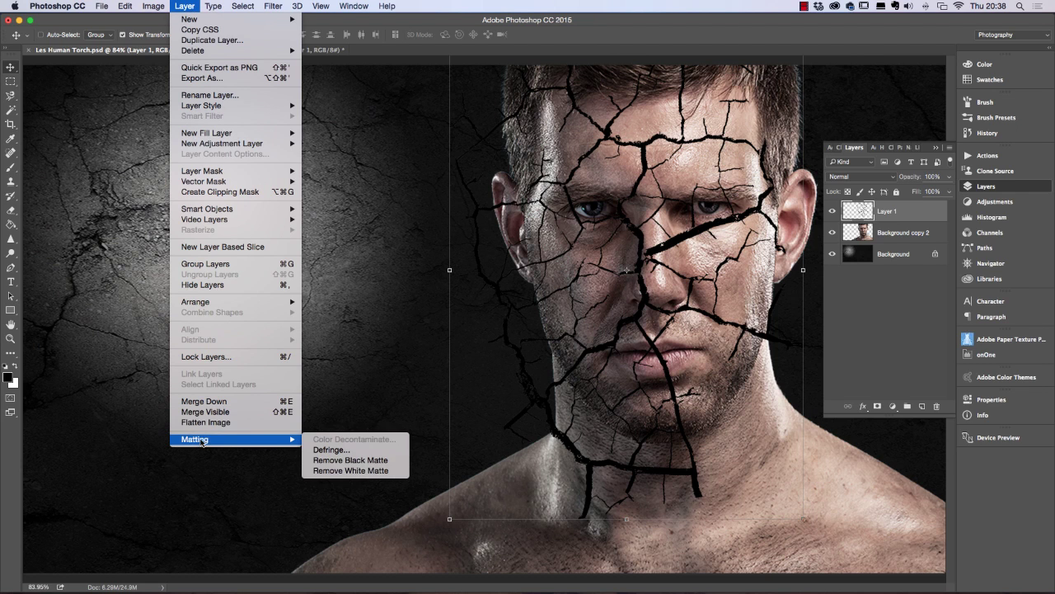
click(351, 471)
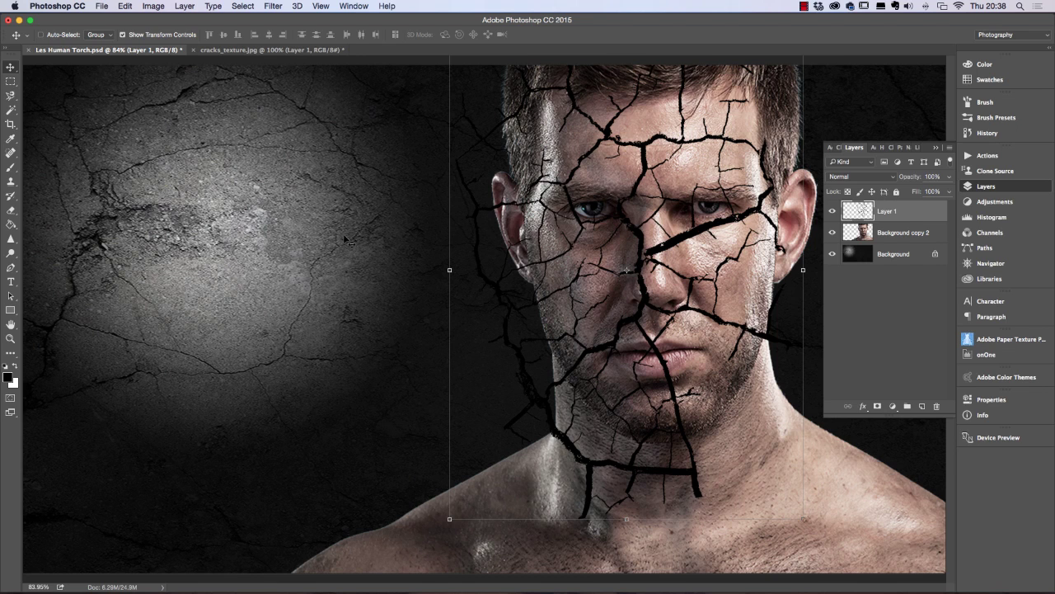
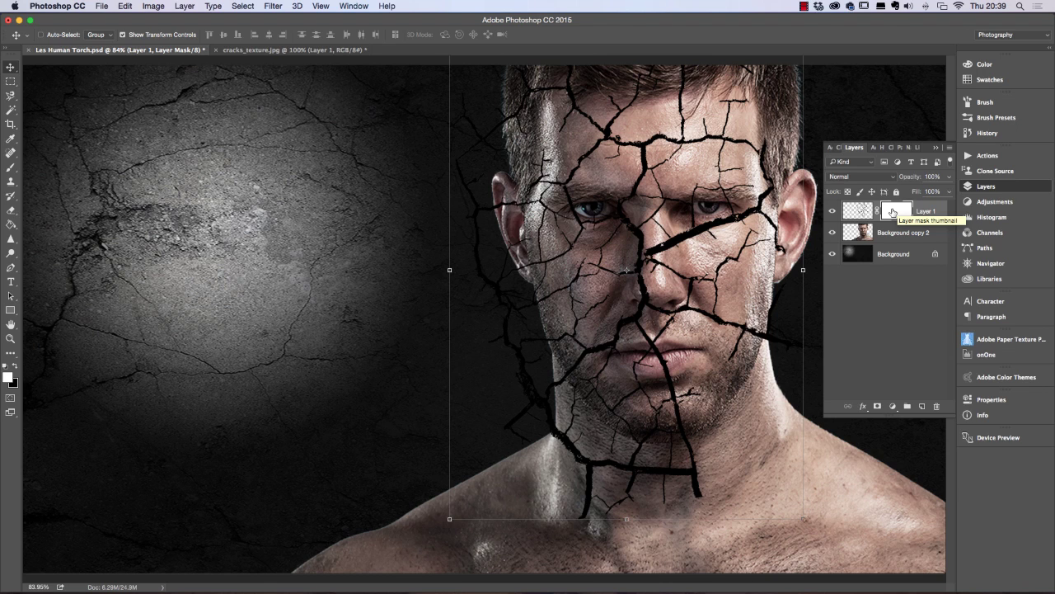
Step: Target Layer 1's mask and set up a 50 px hard brush with black as the foreground colour
click(893, 212)
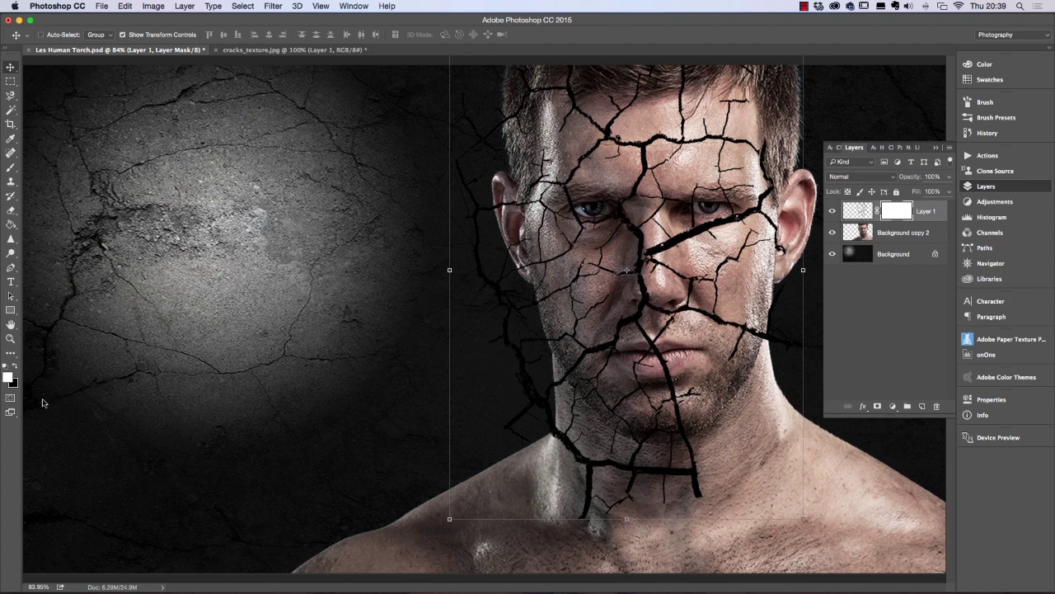
click(16, 367)
click(10, 167)
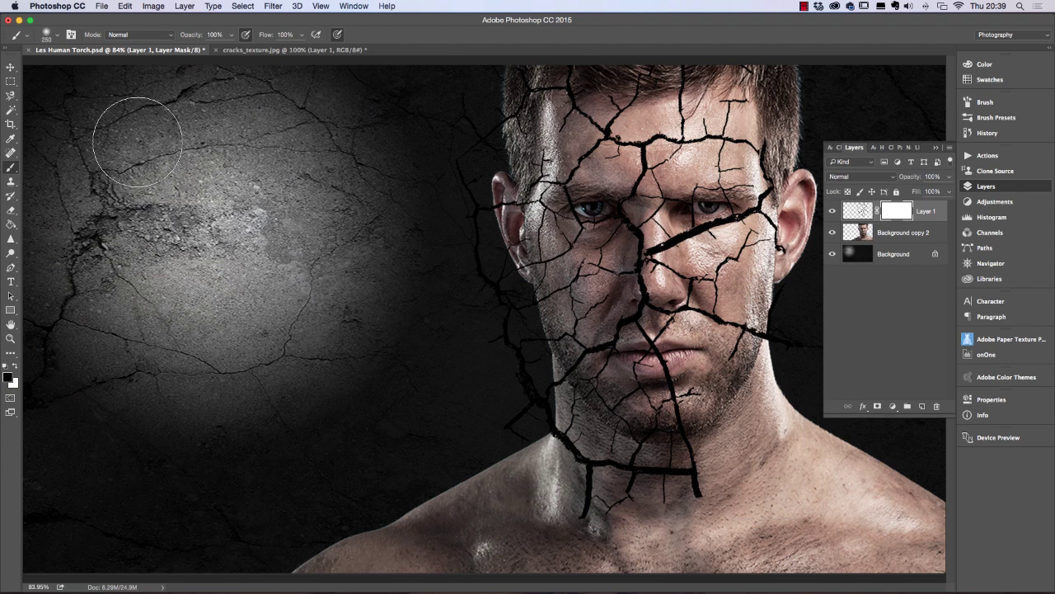
click(57, 37)
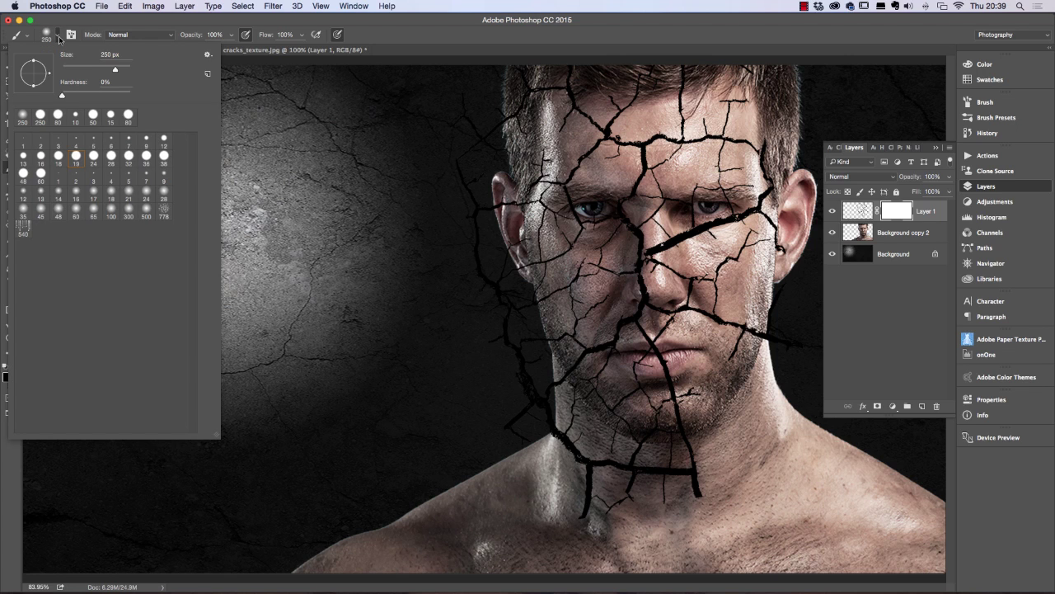
click(93, 115)
click(435, 28)
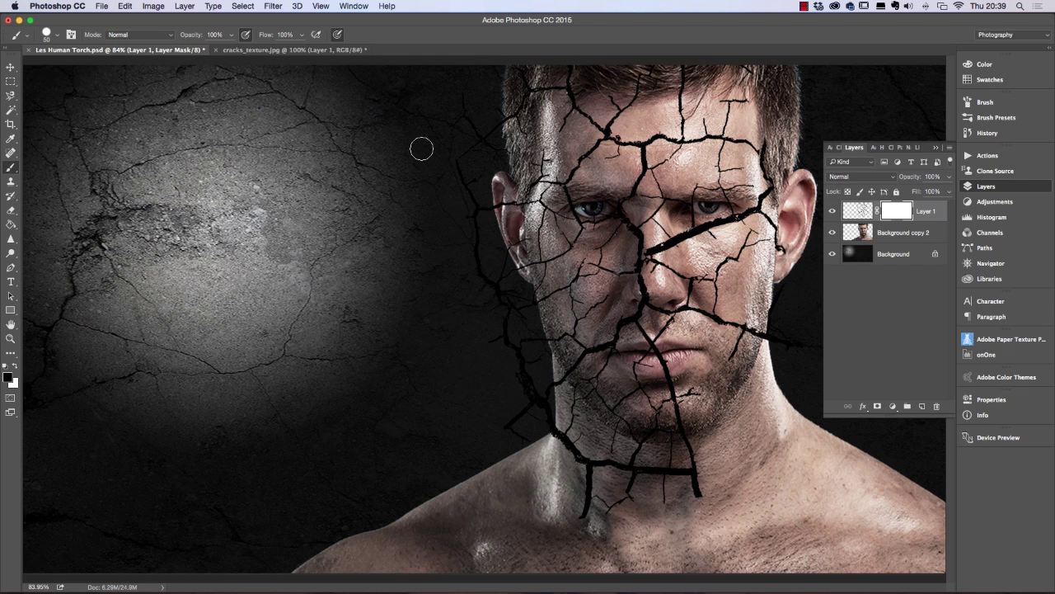
Step: Enlarge the brush to 150 px and mask out the cracks beyond the image-left side of the face and across the neck
key(bracketright)
key(bracketright)
key(bracketright)
key(bracketright)
key(bracketright)
key(bracketright)
key(bracketright)
mouse_move(468, 122)
mouse_down()
mouse_move(454, 159)
mouse_move(452, 107)
mouse_move(452, 257)
mouse_move(461, 168)
mouse_up()
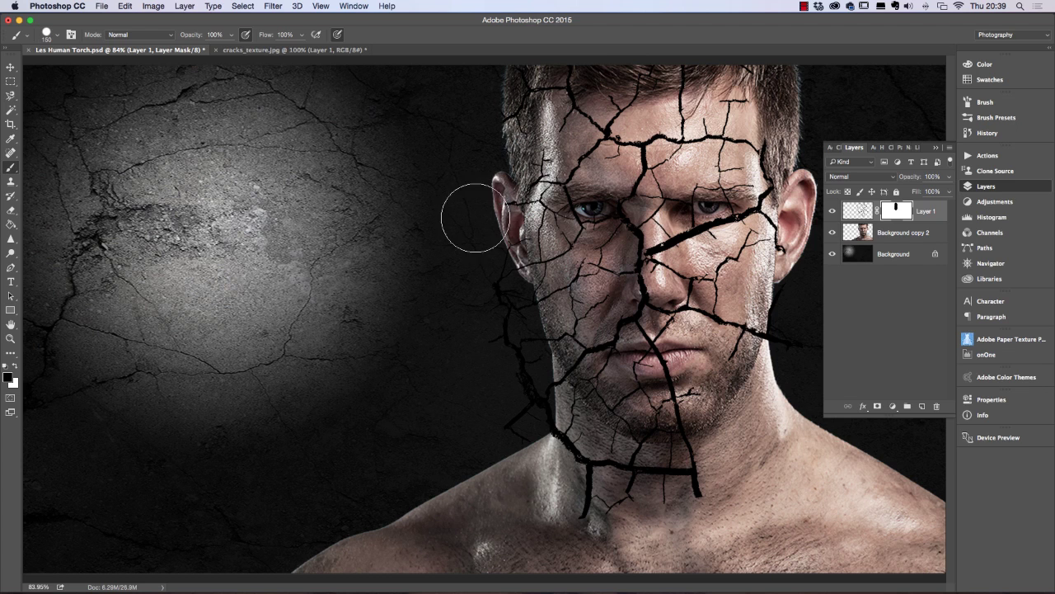
mouse_move(488, 255)
mouse_down()
mouse_move(494, 298)
mouse_move(493, 258)
mouse_move(491, 332)
mouse_move(495, 304)
mouse_move(506, 378)
mouse_move(488, 350)
mouse_move(543, 437)
mouse_move(518, 415)
mouse_move(531, 392)
mouse_move(550, 435)
mouse_move(533, 381)
mouse_move(570, 442)
mouse_move(529, 399)
mouse_move(653, 502)
mouse_move(595, 493)
mouse_move(533, 516)
mouse_move(712, 494)
mouse_move(701, 492)
mouse_move(706, 474)
mouse_move(601, 475)
mouse_up()
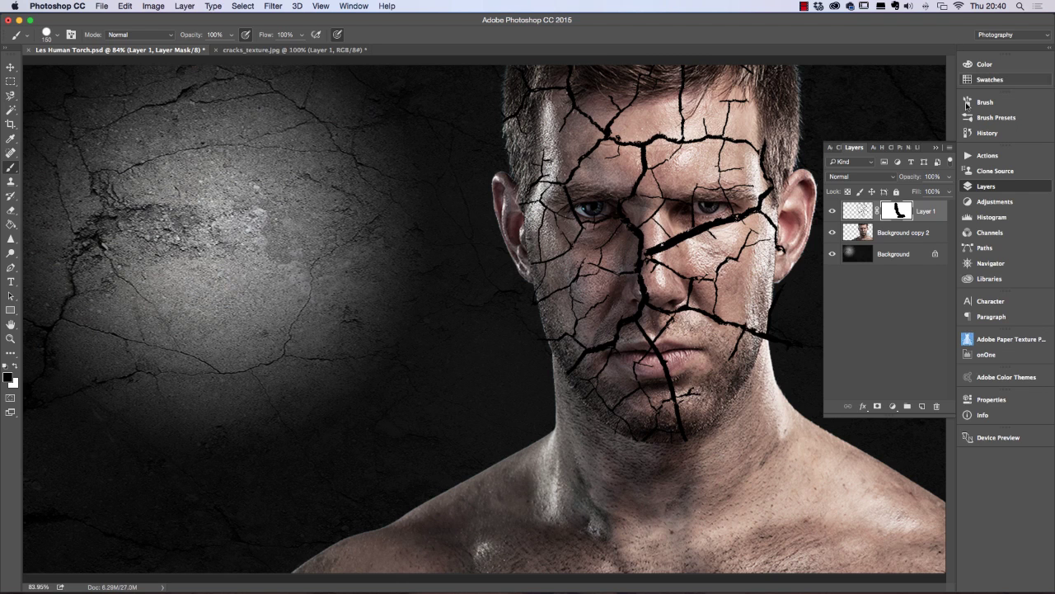
Step: Mask out the remaining cracks in the hair, around the image-right ear and jaw, and below the chin
click(936, 147)
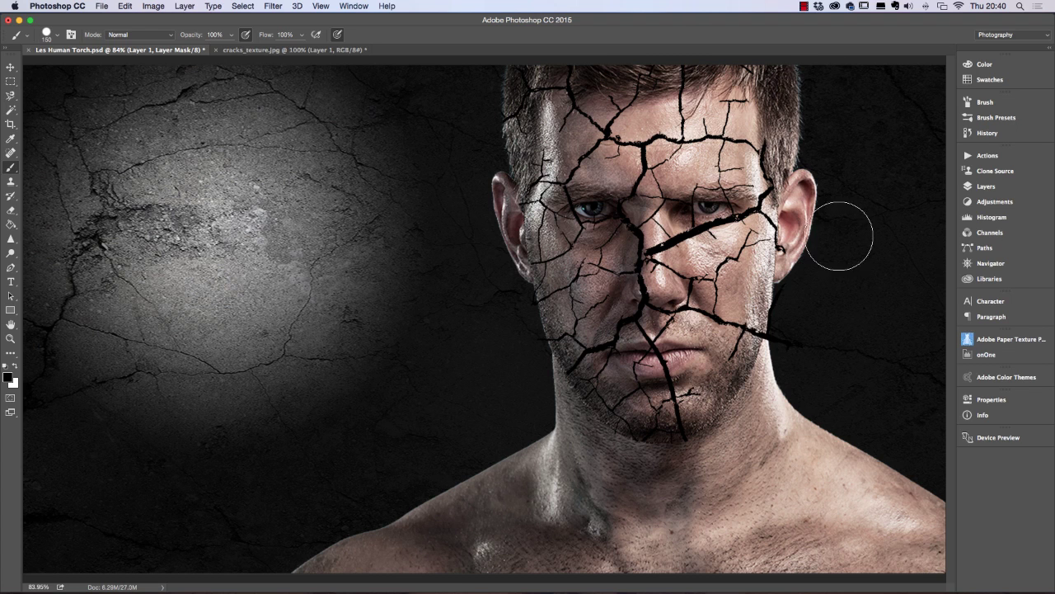
drag(805, 315, 791, 363)
drag(701, 458, 688, 473)
drag(830, 306, 812, 241)
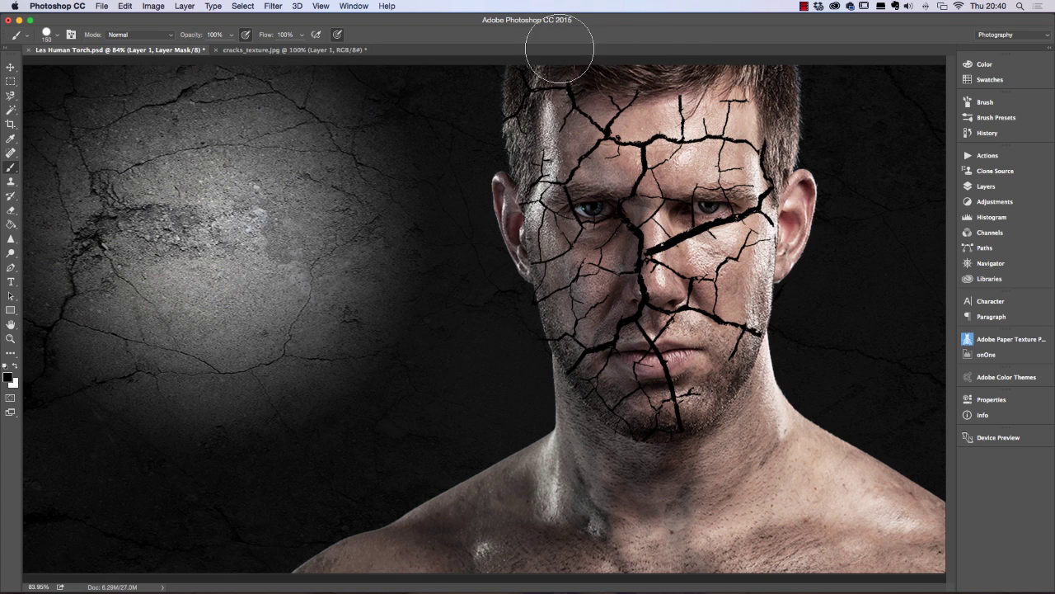
mouse_move(541, 74)
mouse_down()
mouse_move(506, 92)
mouse_move(498, 130)
mouse_move(509, 145)
mouse_move(487, 212)
mouse_move(507, 179)
mouse_move(488, 214)
mouse_move(521, 362)
mouse_move(574, 426)
mouse_move(603, 455)
mouse_move(663, 479)
mouse_move(717, 468)
mouse_move(798, 353)
mouse_up()
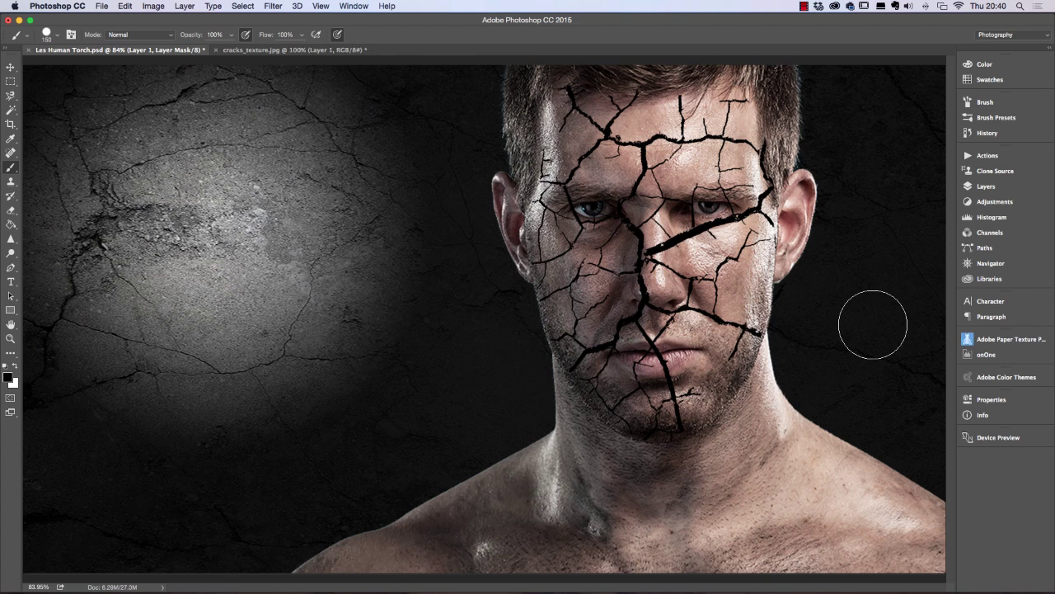
Step: Reduce the brush to 20 px and mask out the cracks over the lips and stray crack ends on the upper forehead
key(bracketleft)
key(bracketleft)
key(bracketleft)
key(bracketleft)
key(bracketleft)
key(bracketleft)
key(bracketleft)
key(bracketleft)
key(bracketleft)
key(bracketleft)
key(bracketleft)
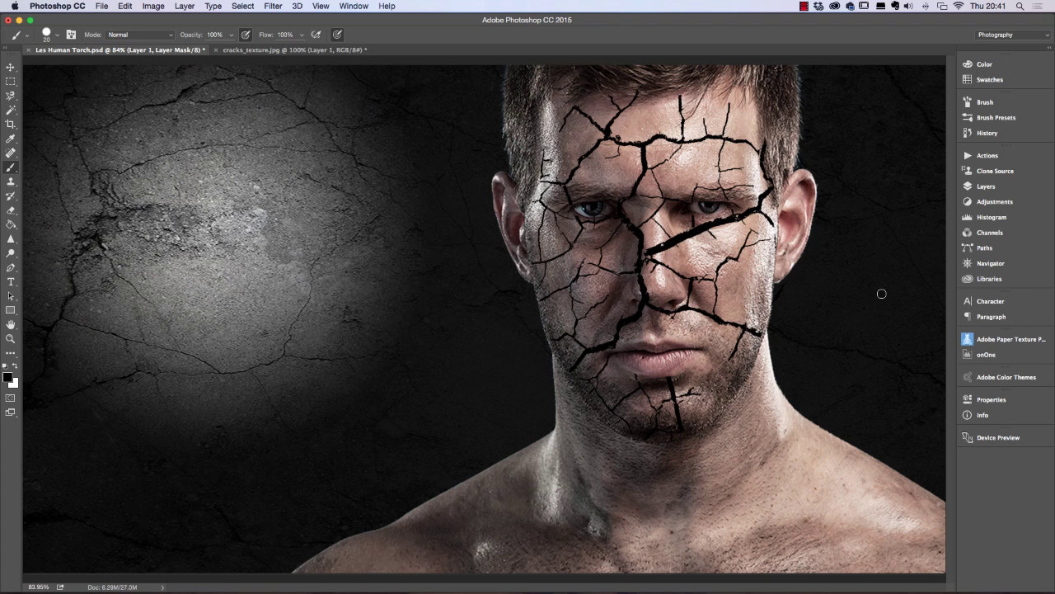
Step: Apply the layer mask to Layer 1 and switch to the Eraser tool
click(983, 186)
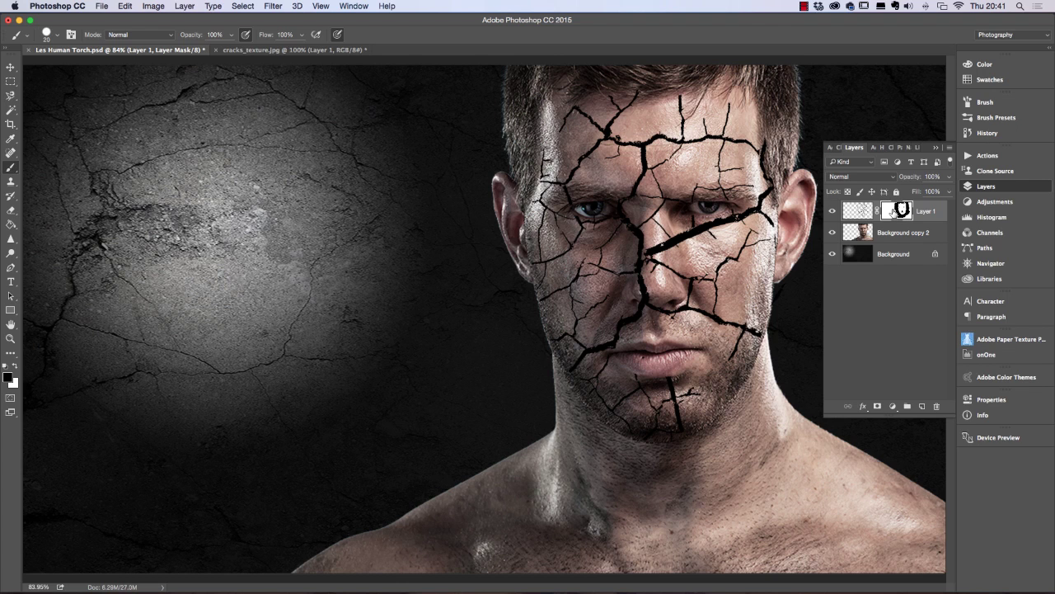
right_click(897, 210)
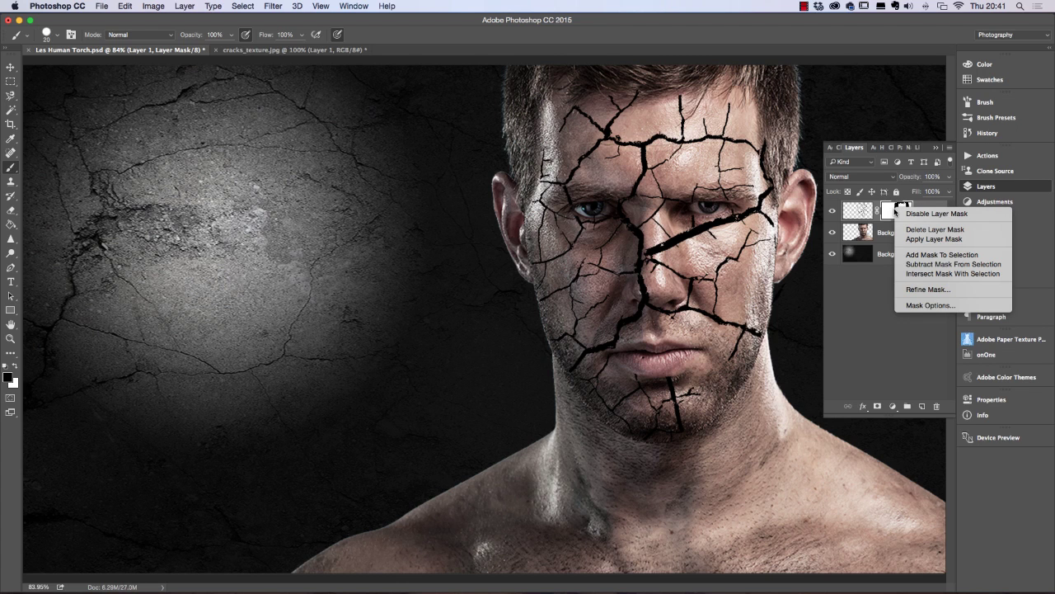
click(931, 239)
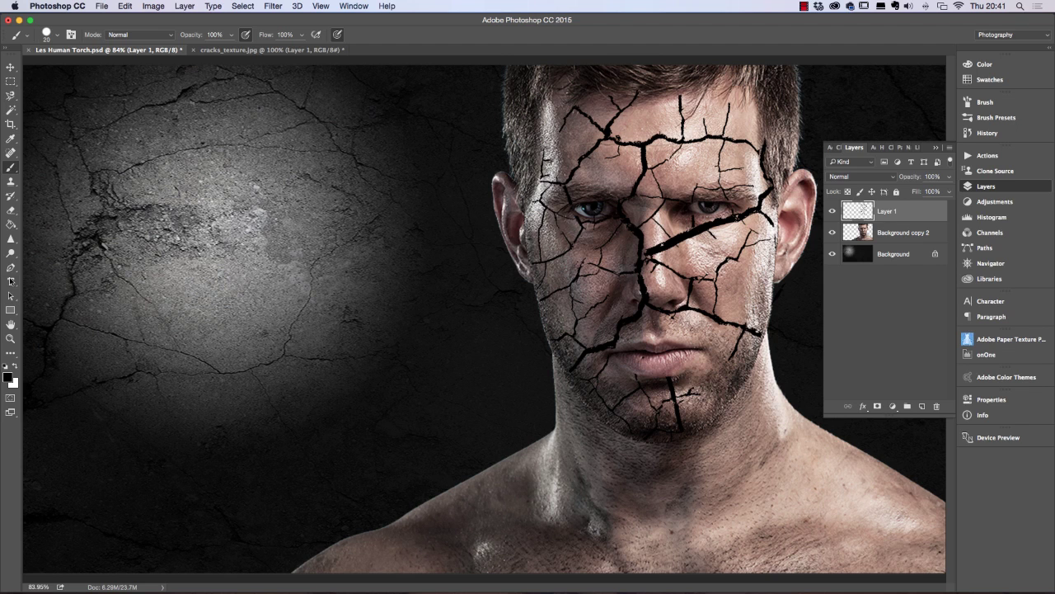
click(10, 211)
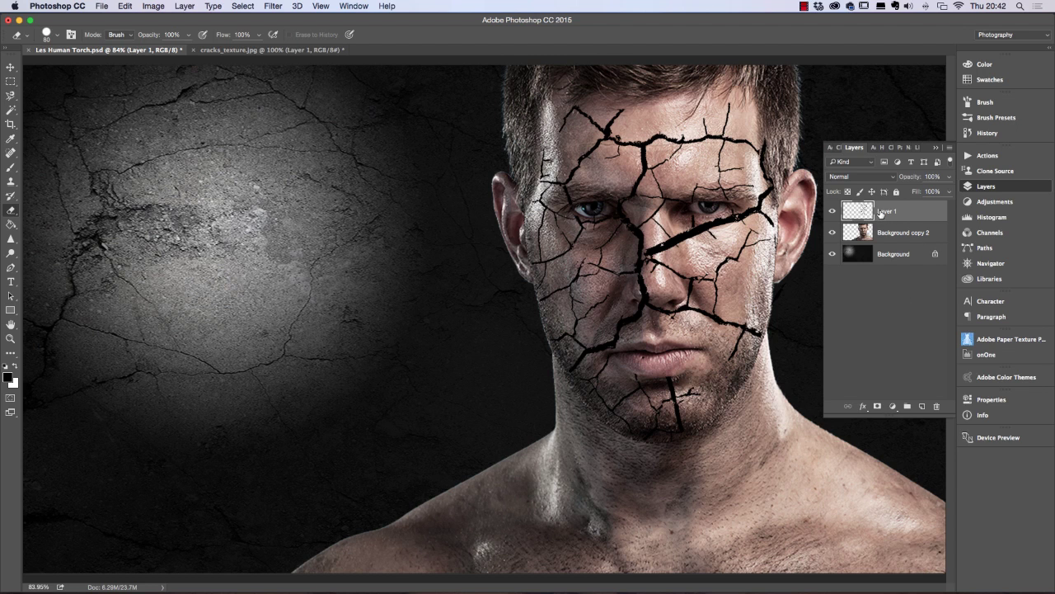
Step: Add a Bevel & Emboss effect to the cracks layer and reset its settings to default, keeping the face in view
click(863, 406)
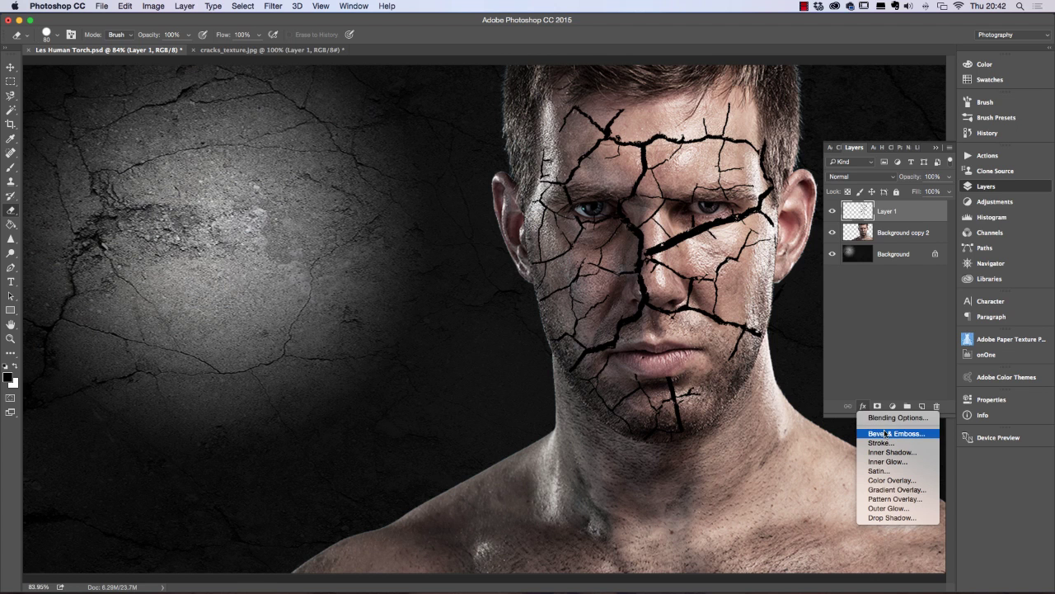
click(887, 434)
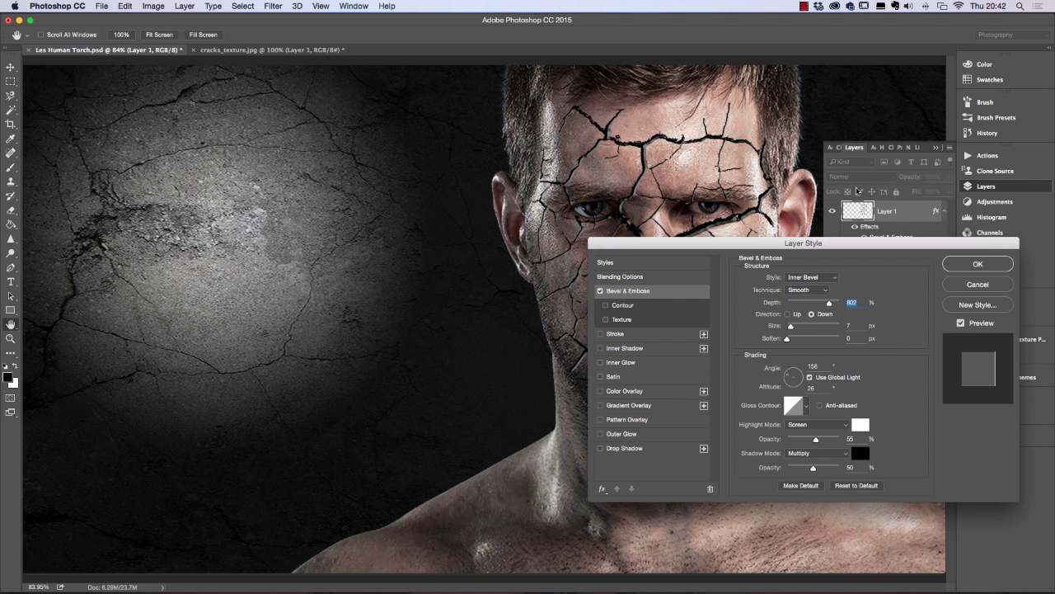
drag(865, 250, 317, 123)
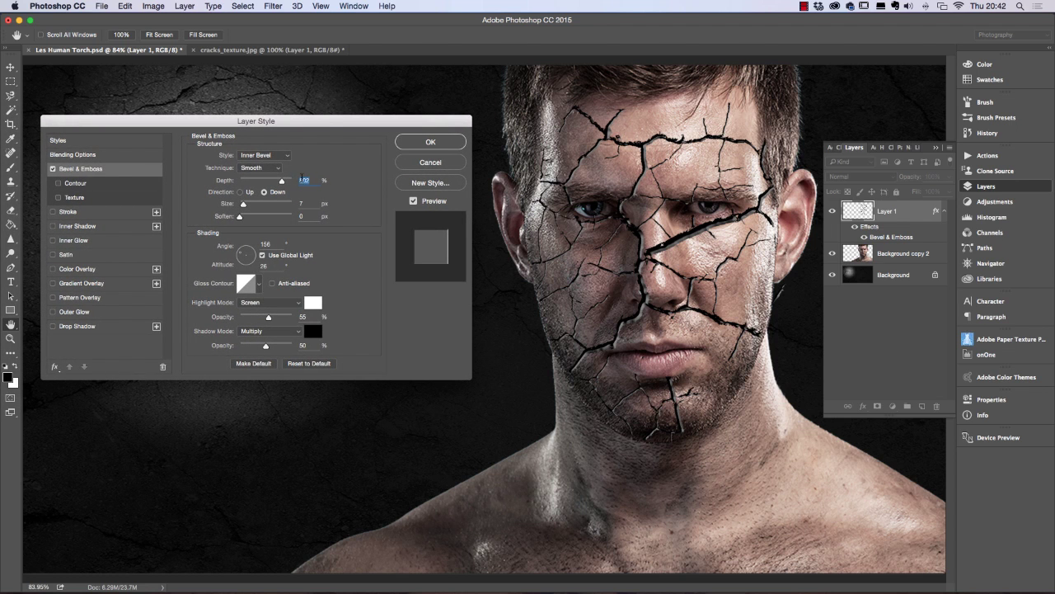
drag(329, 128, 347, 135)
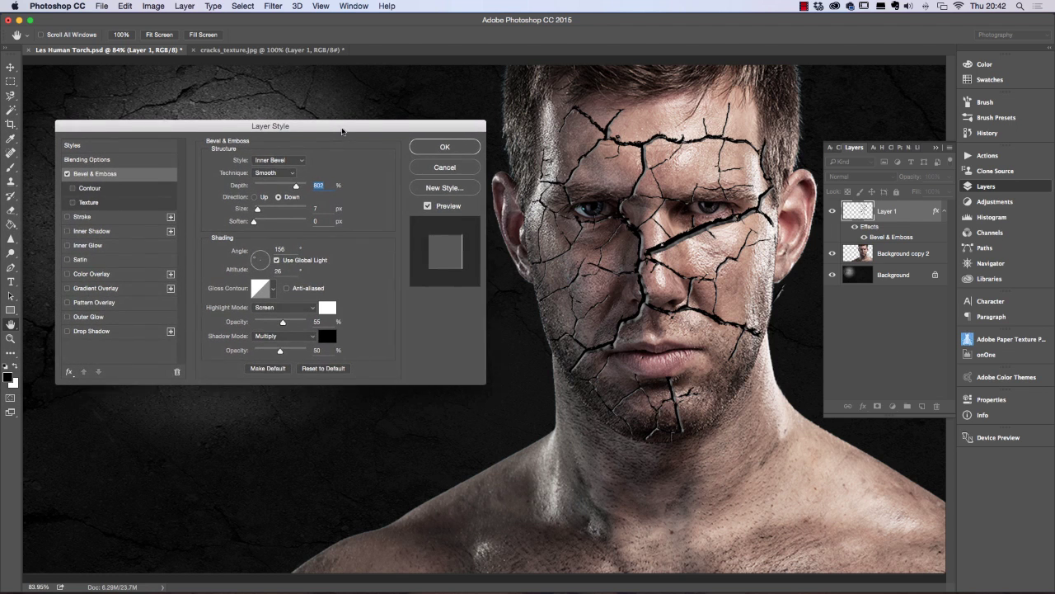
click(328, 369)
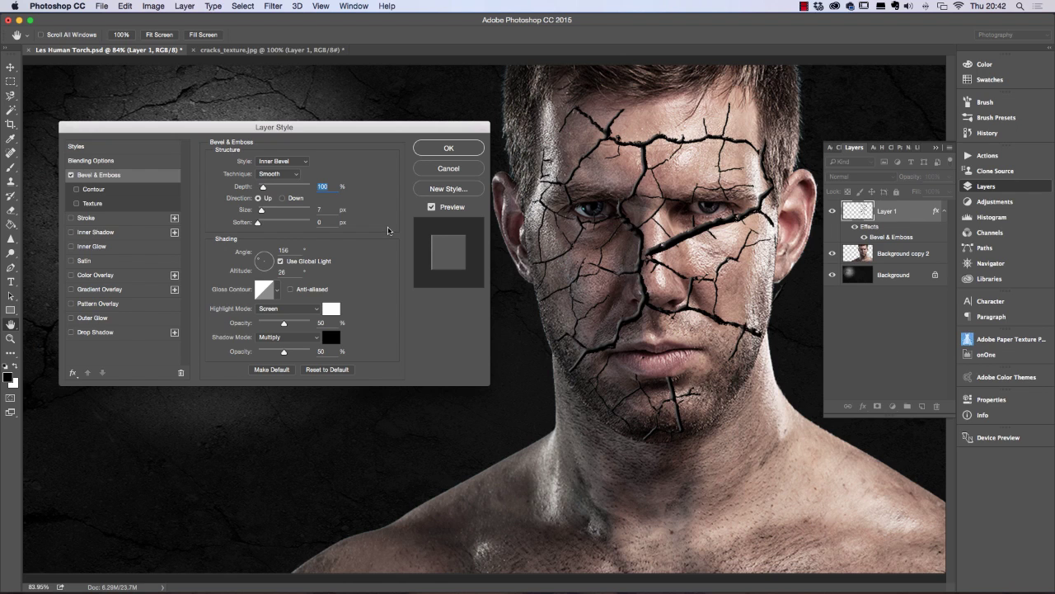
Step: Set the bevel to Chisel Hard, direction Down, depth 781% and light altitude 5°, and accept the layer style
click(297, 177)
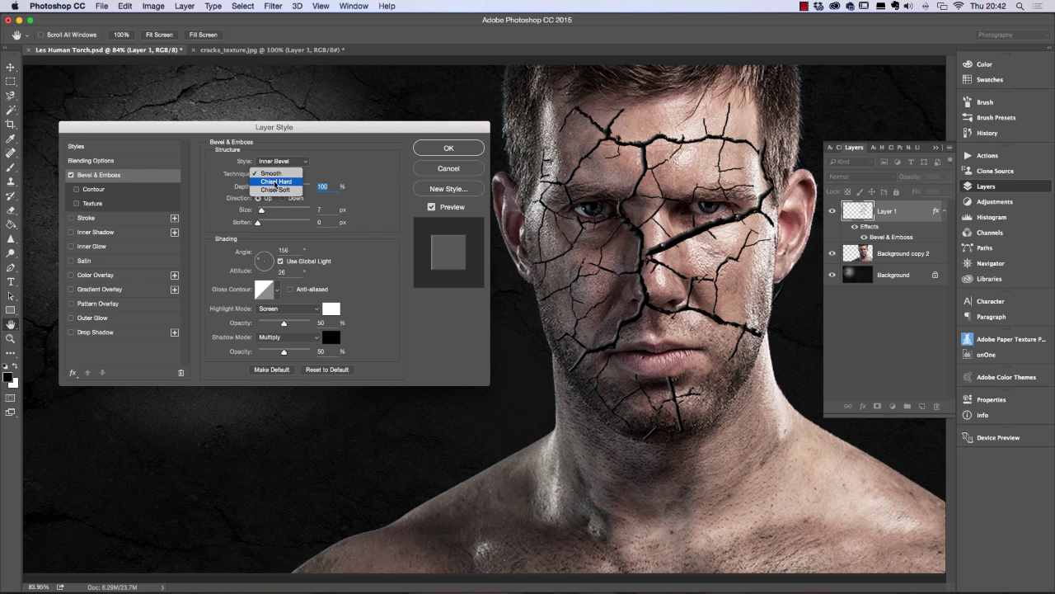
click(275, 182)
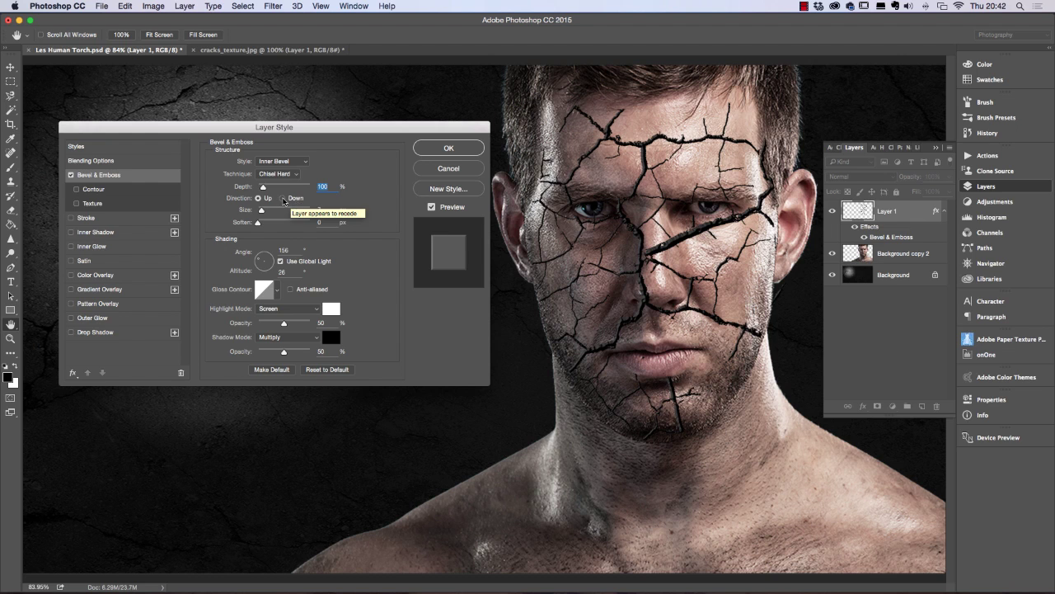
click(283, 198)
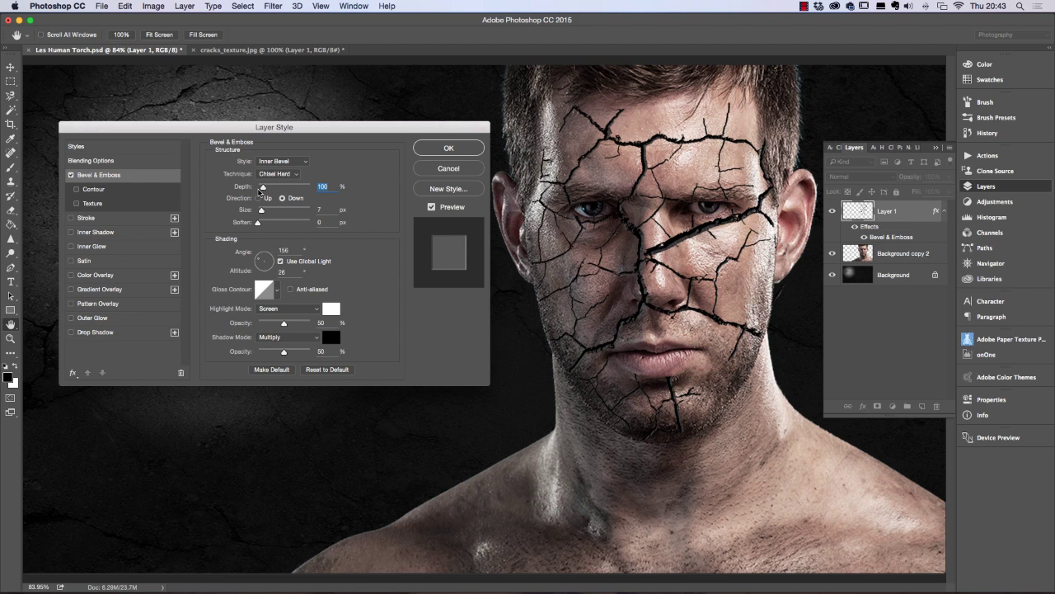
drag(262, 188, 299, 189)
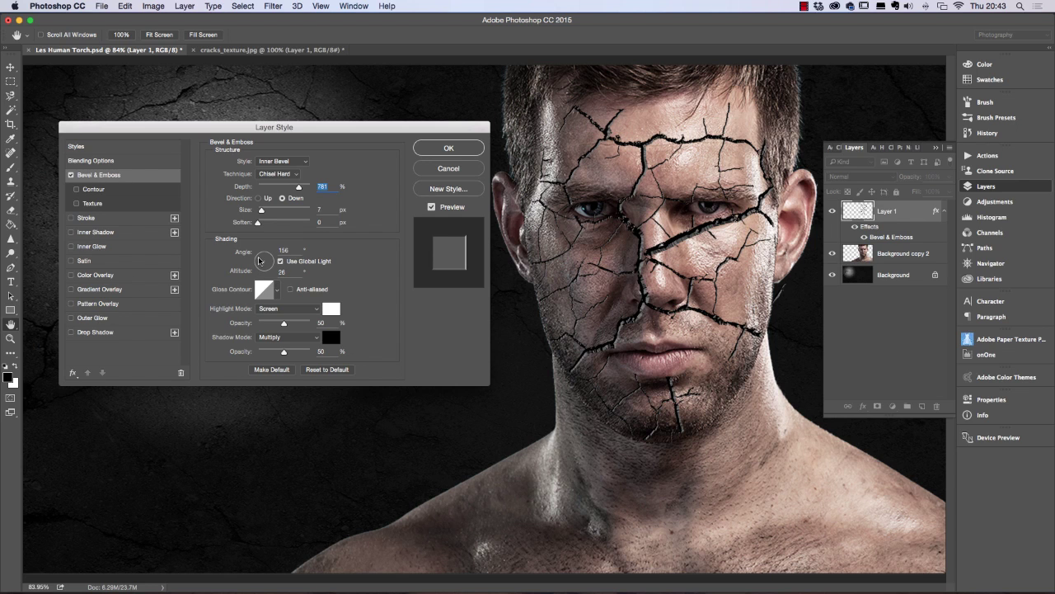
drag(259, 260, 256, 257)
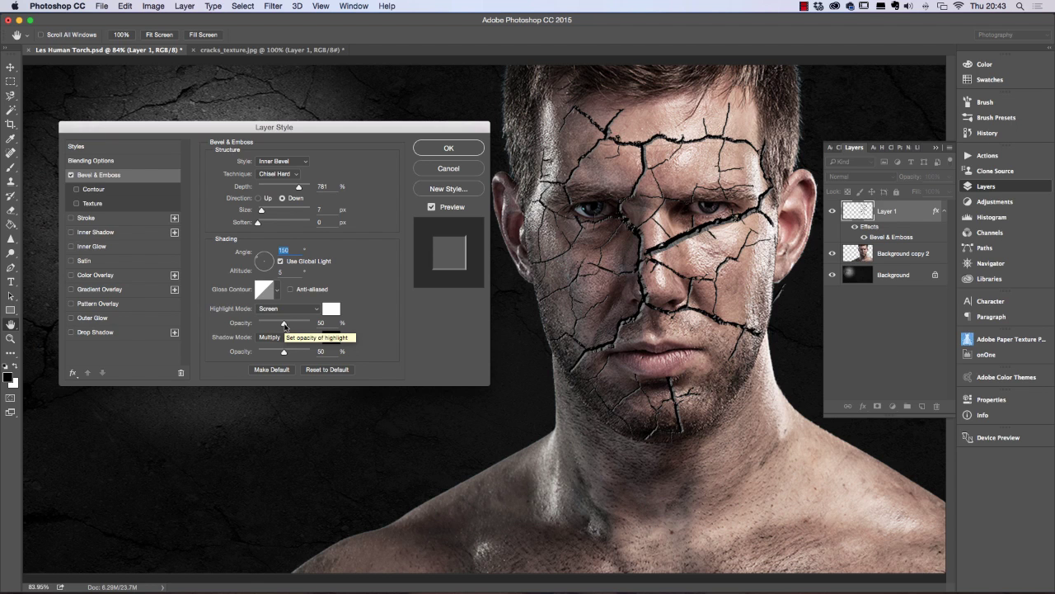
click(450, 148)
key(e)
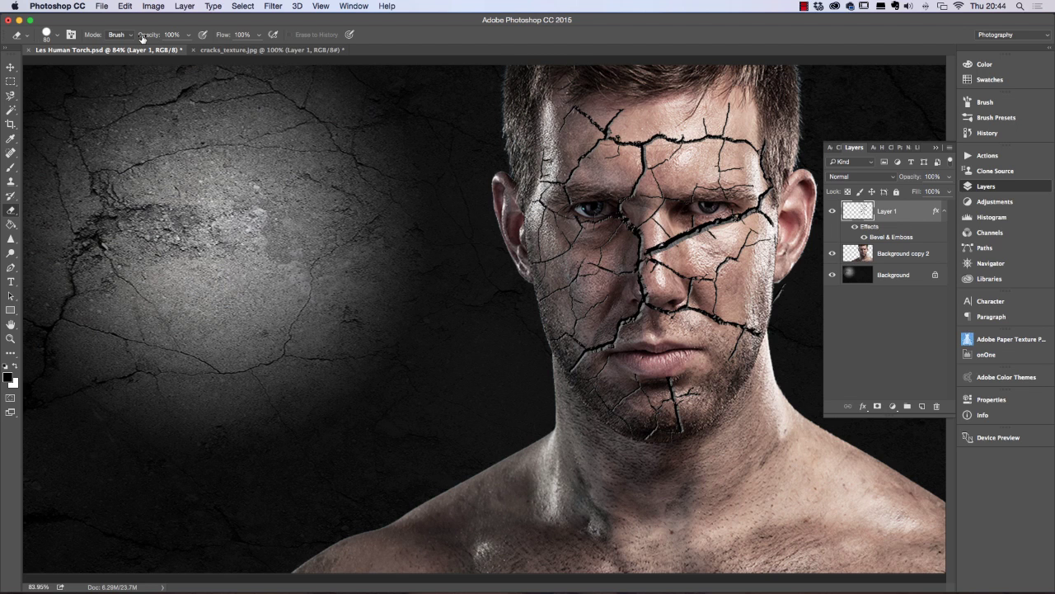
Step: Open hotmoltenlava.jpg from the Human Torch Files folder
click(101, 7)
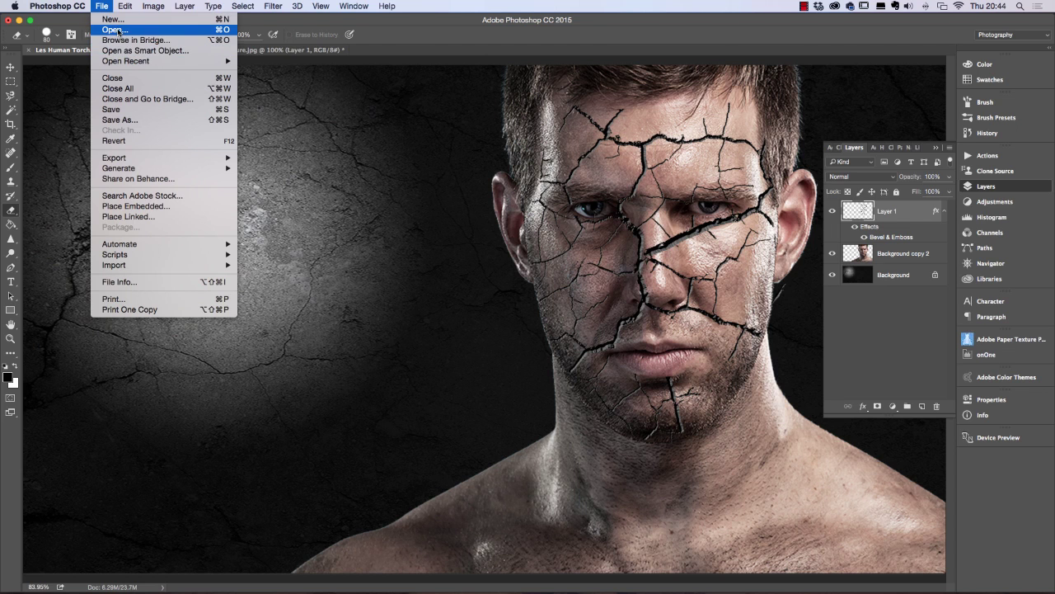
click(116, 29)
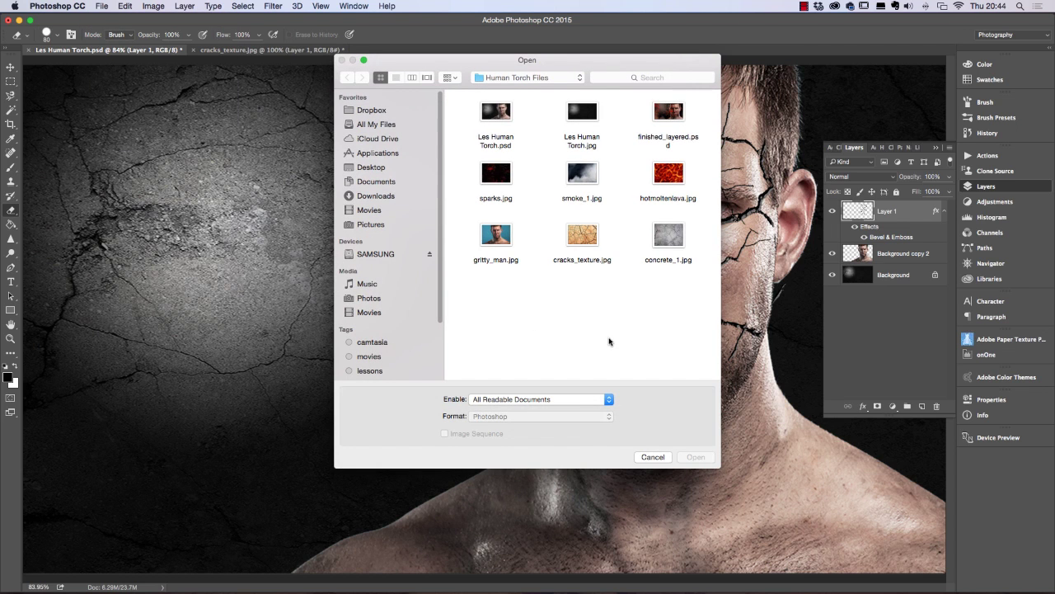
click(669, 187)
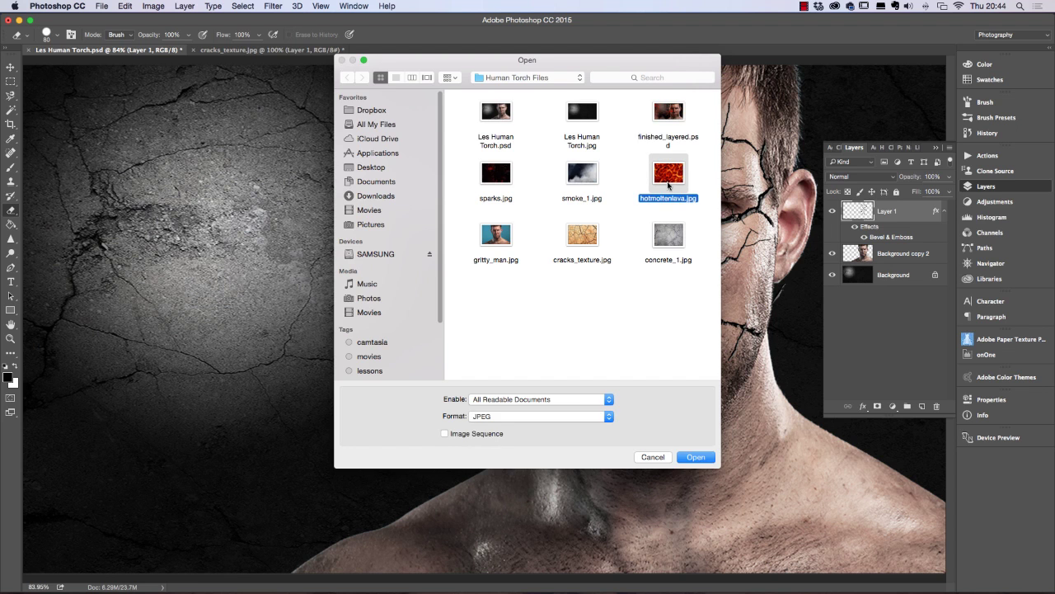
click(705, 461)
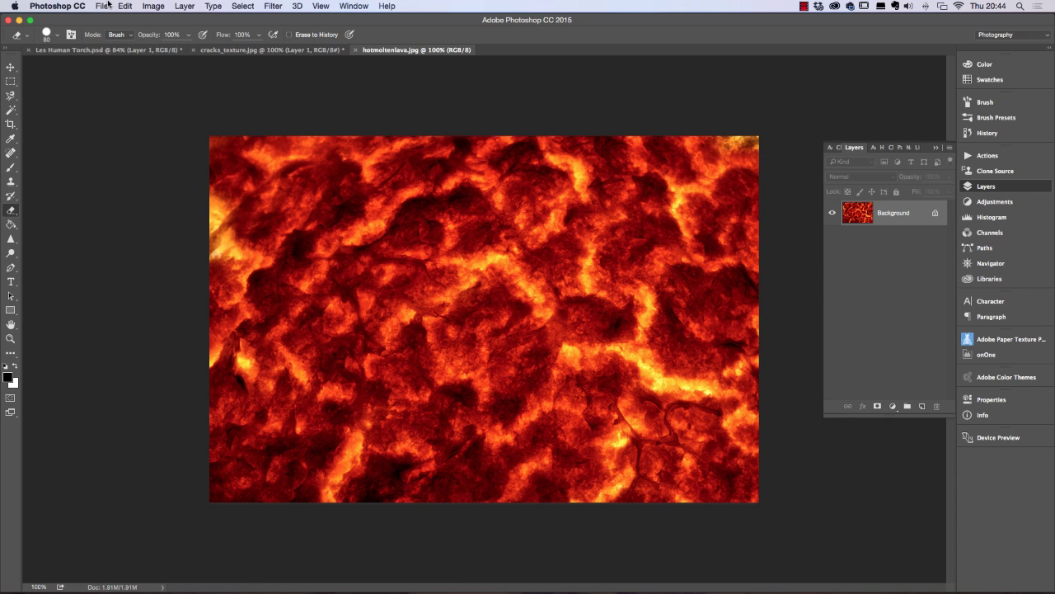
Step: Select and copy the entire lava image, and close hotmoltenlava.jpg
click(246, 9)
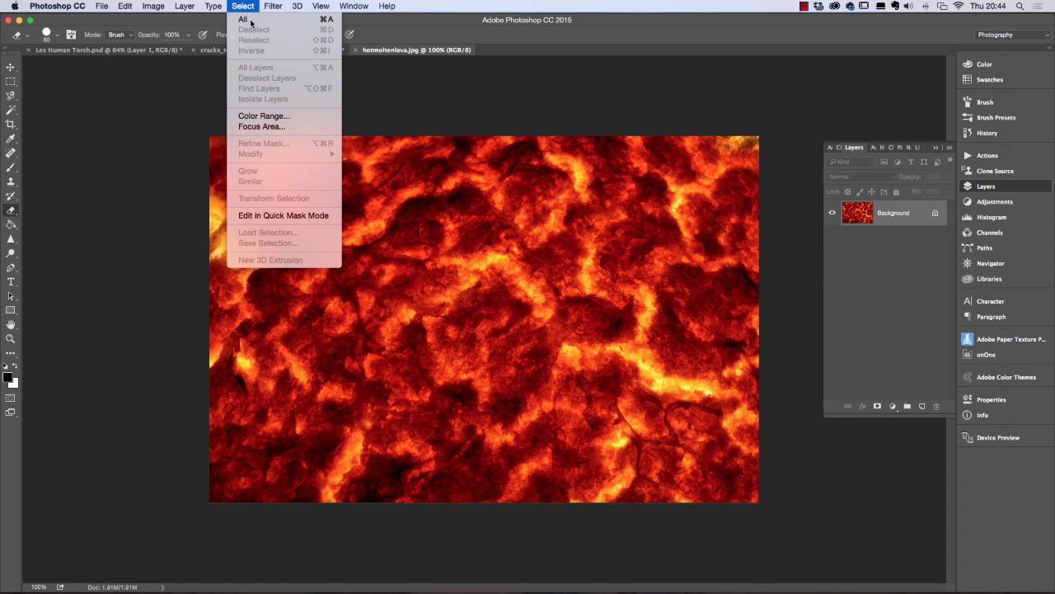
click(250, 20)
click(124, 7)
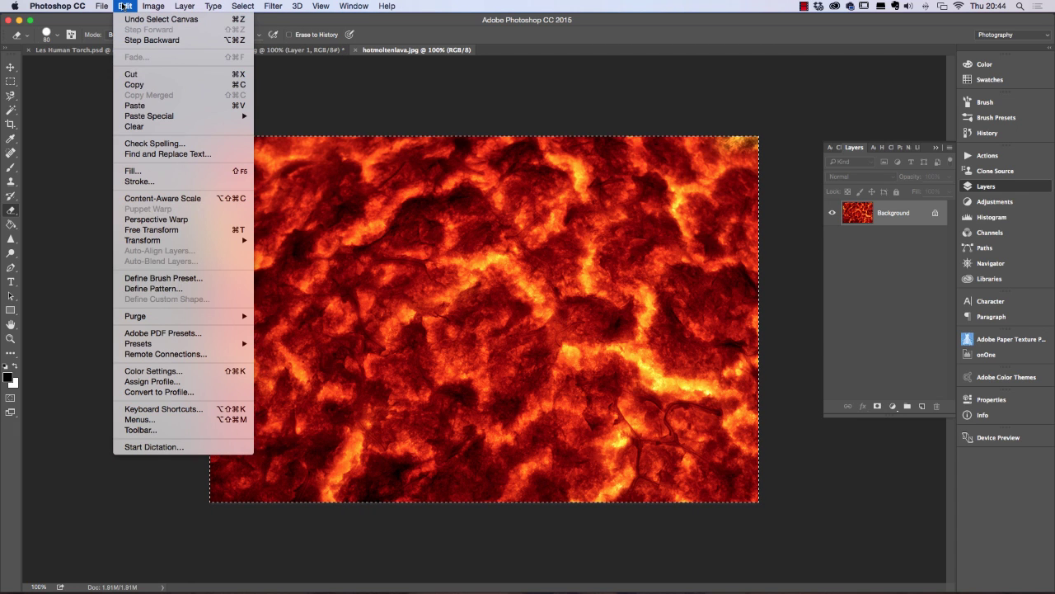
click(141, 86)
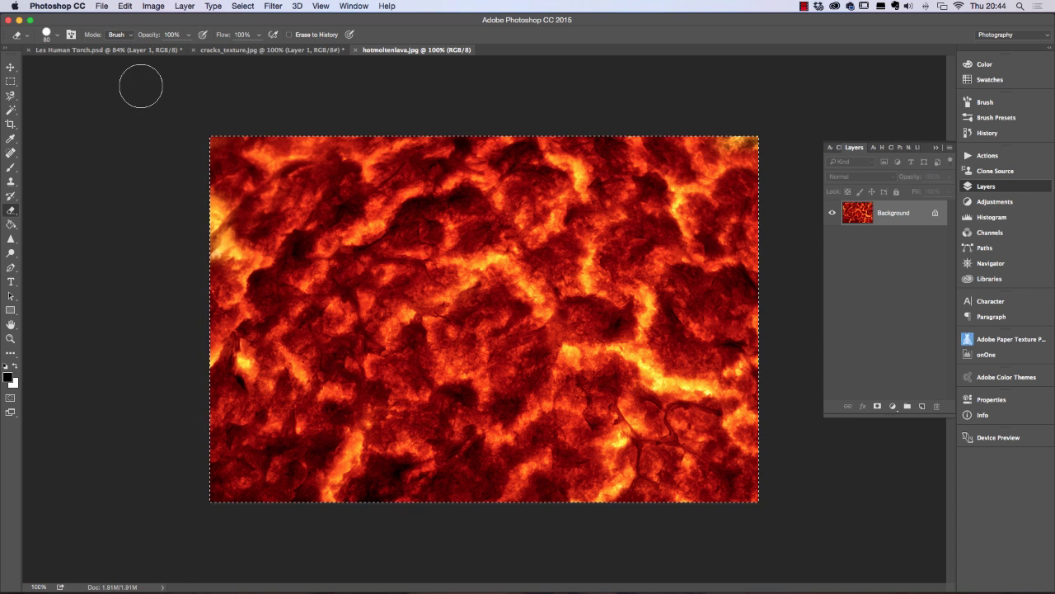
click(356, 50)
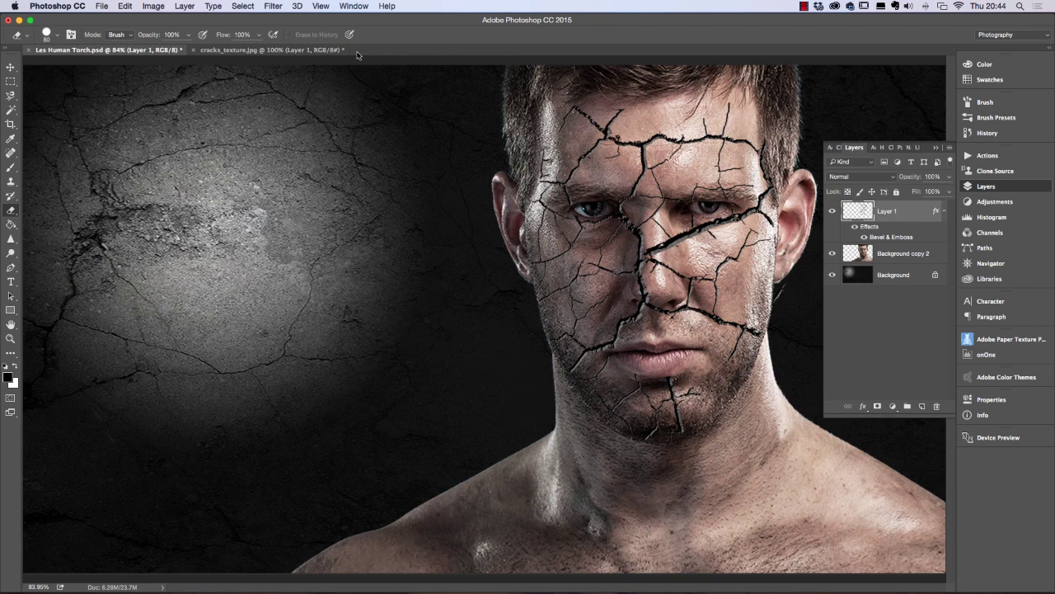
Step: Close cracks_texture.jpg without saving its changes
click(239, 51)
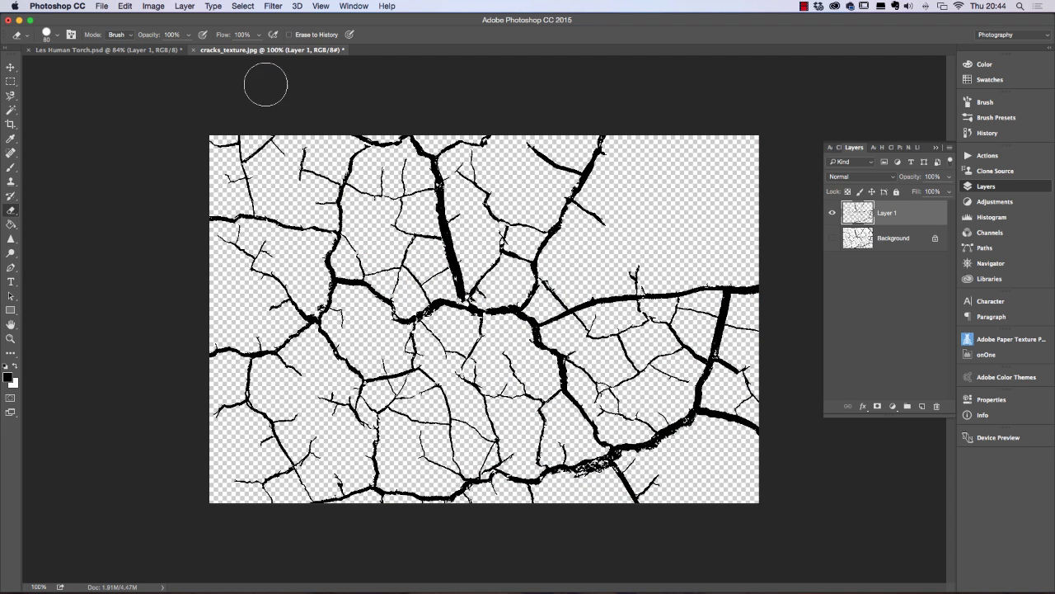
click(195, 51)
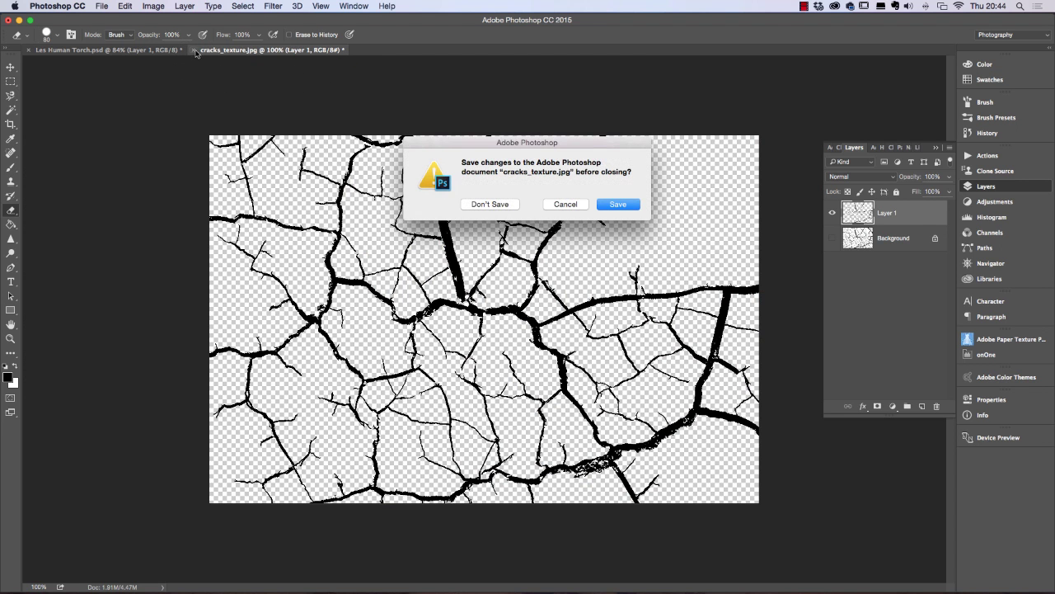
click(490, 205)
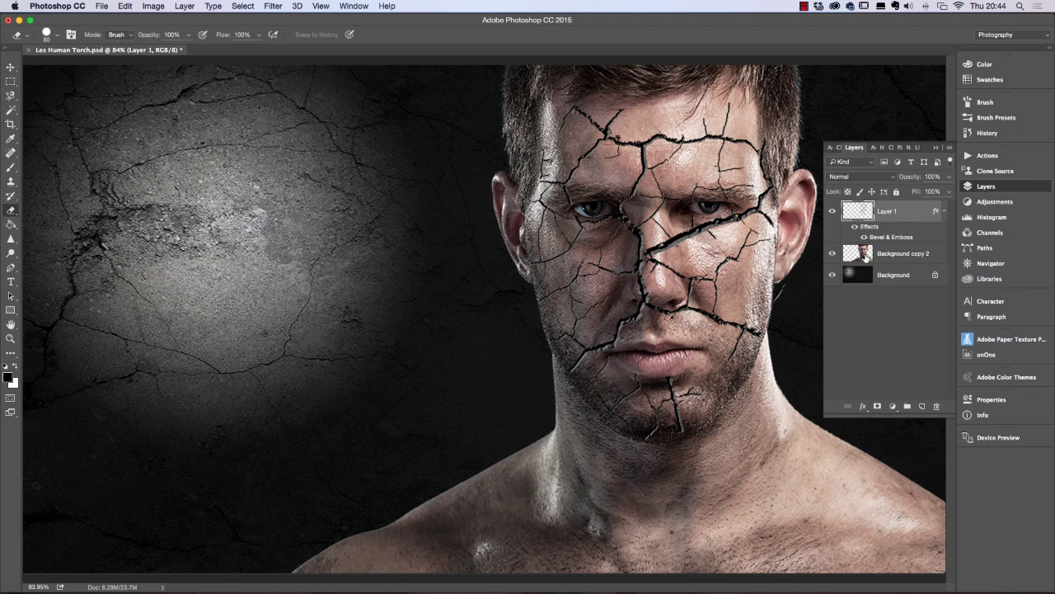
Step: Paste the copied lava image as a new layer directly above the man's Background copy 2 layer
click(895, 254)
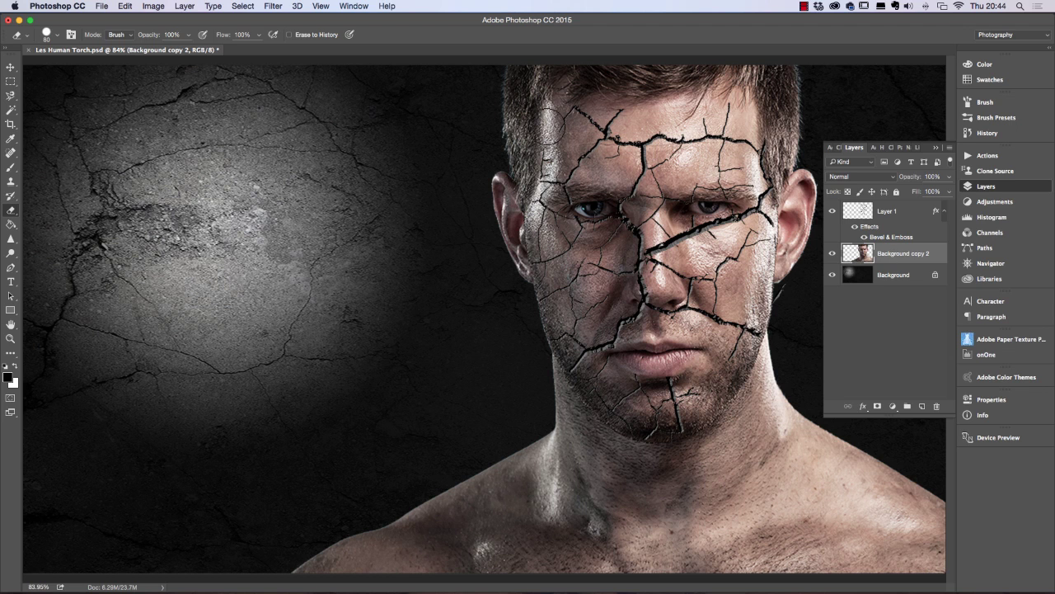
click(125, 7)
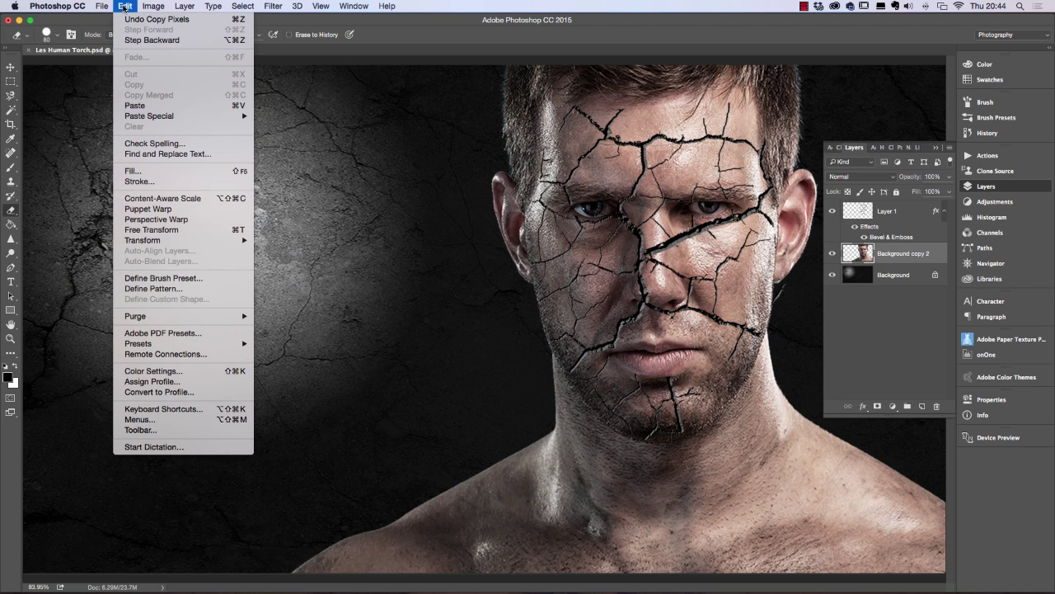
click(137, 105)
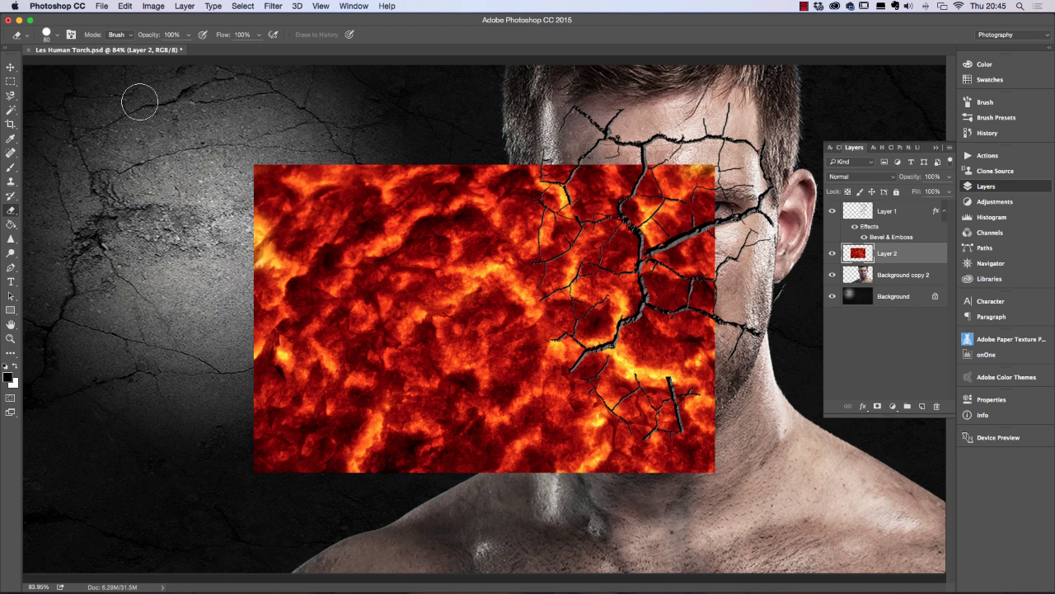
Step: Move the lava layer up over the face and stretch it to about 107% width and 129% height
click(11, 66)
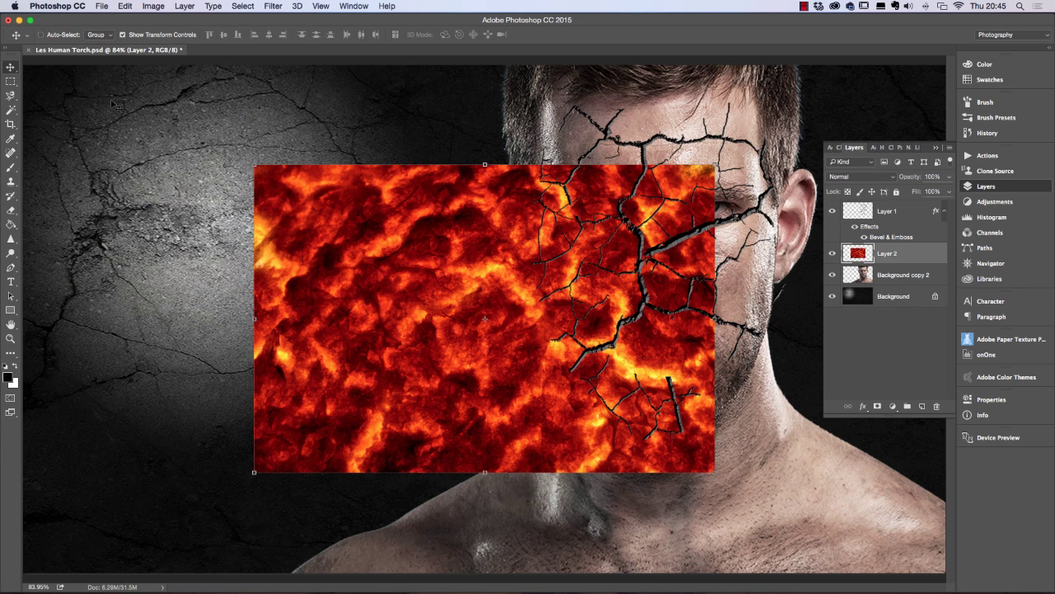
drag(349, 234, 476, 132)
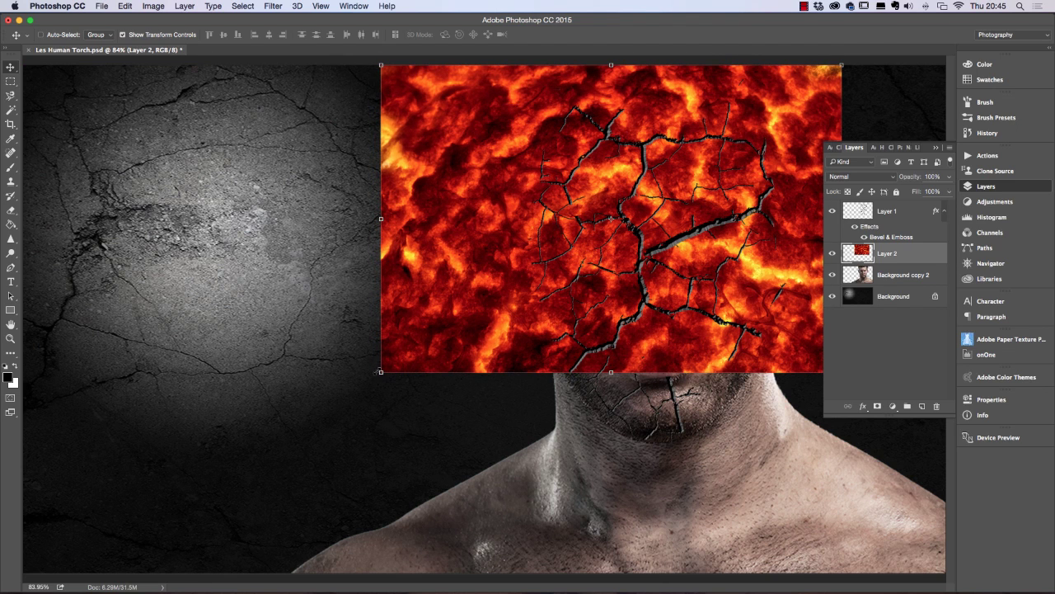
drag(379, 372, 344, 462)
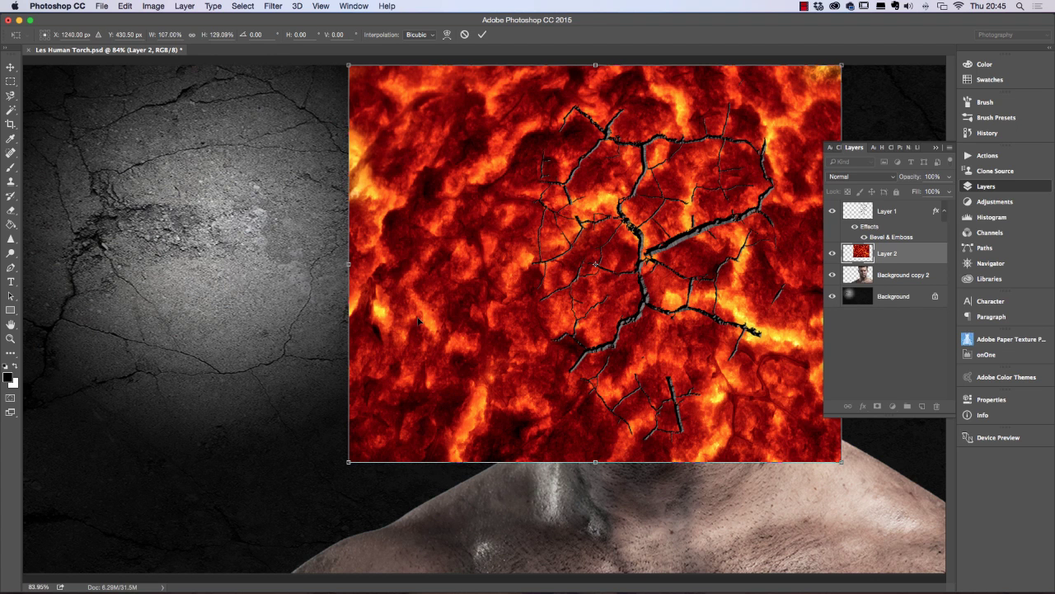
Step: Shift the stretched lava left and slightly upward to try different texture positions behind the cracks
key(Left)
key(Left)
key(Left)
key(Left)
key(Left)
key(Left)
key(Left)
key(Left)
key(Left)
key(Left)
key(Left)
key(Left)
key(Left)
key(Left)
key(Left)
key(Left)
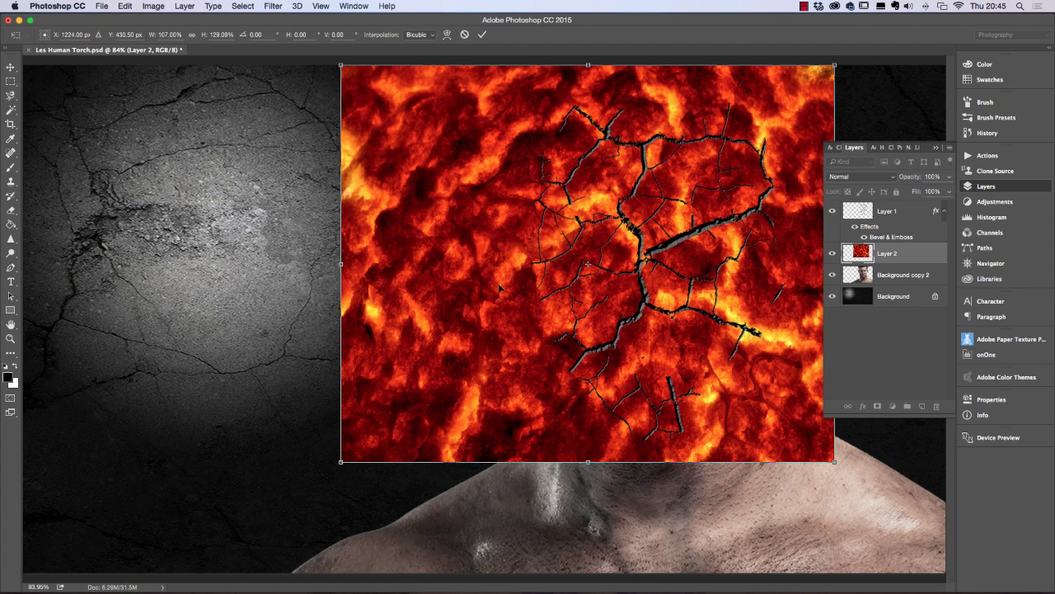
drag(456, 288, 457, 296)
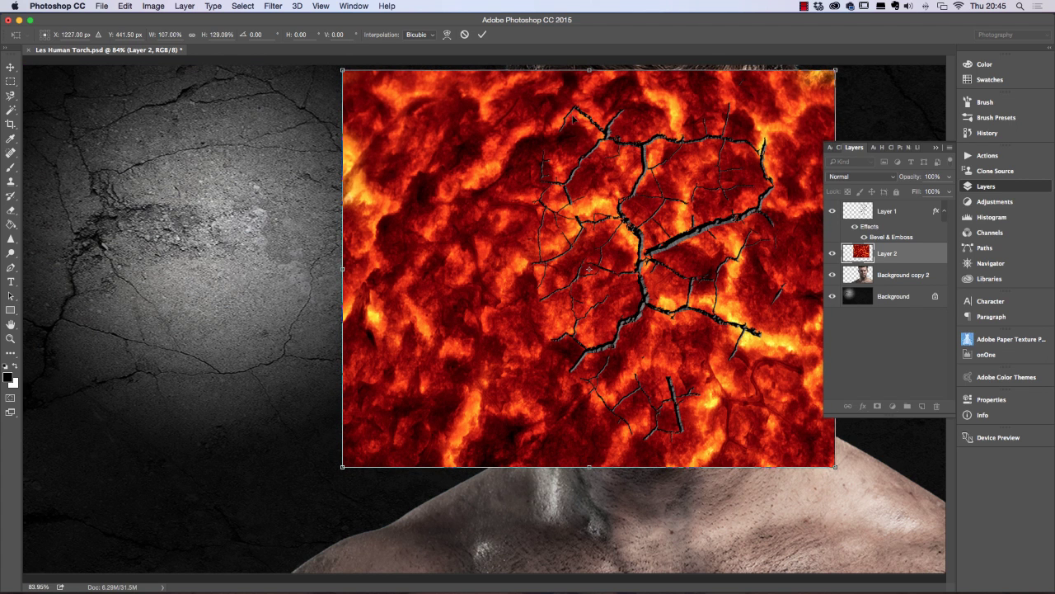
drag(418, 272, 416, 267)
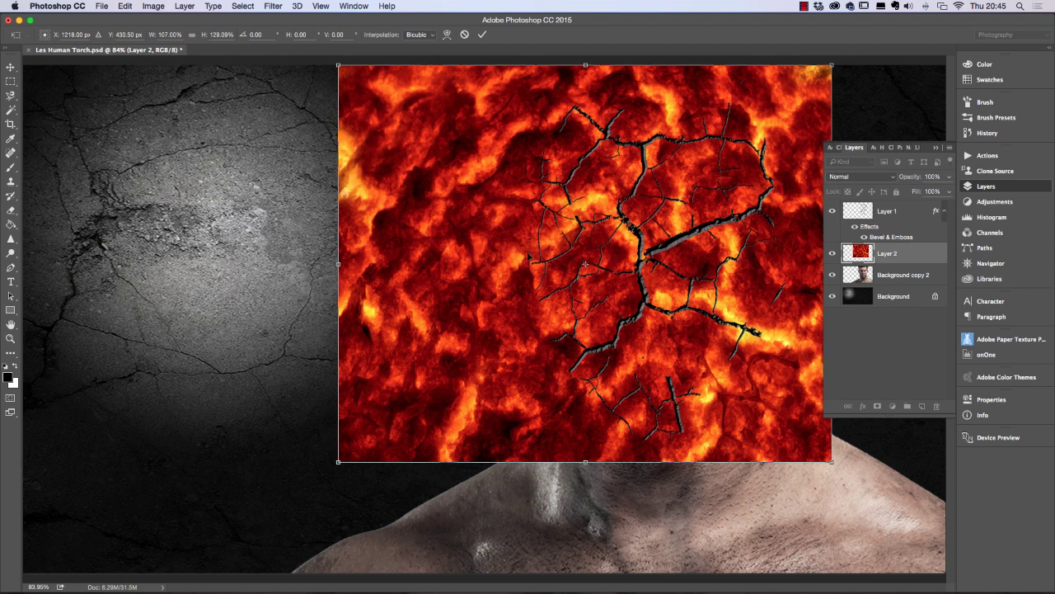
drag(476, 254, 459, 255)
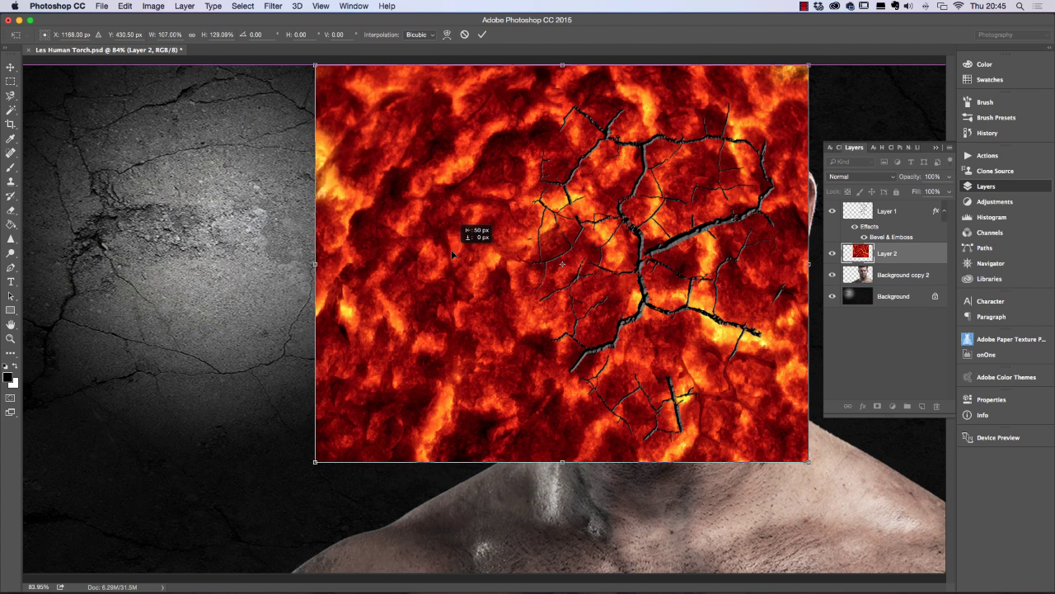
drag(452, 255, 449, 249)
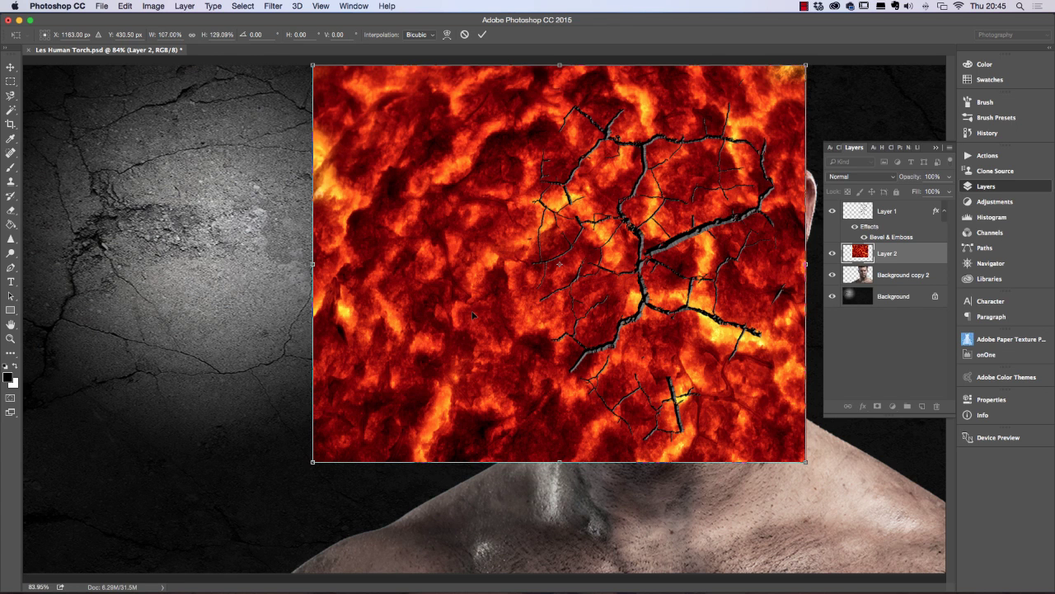
drag(473, 314, 474, 300)
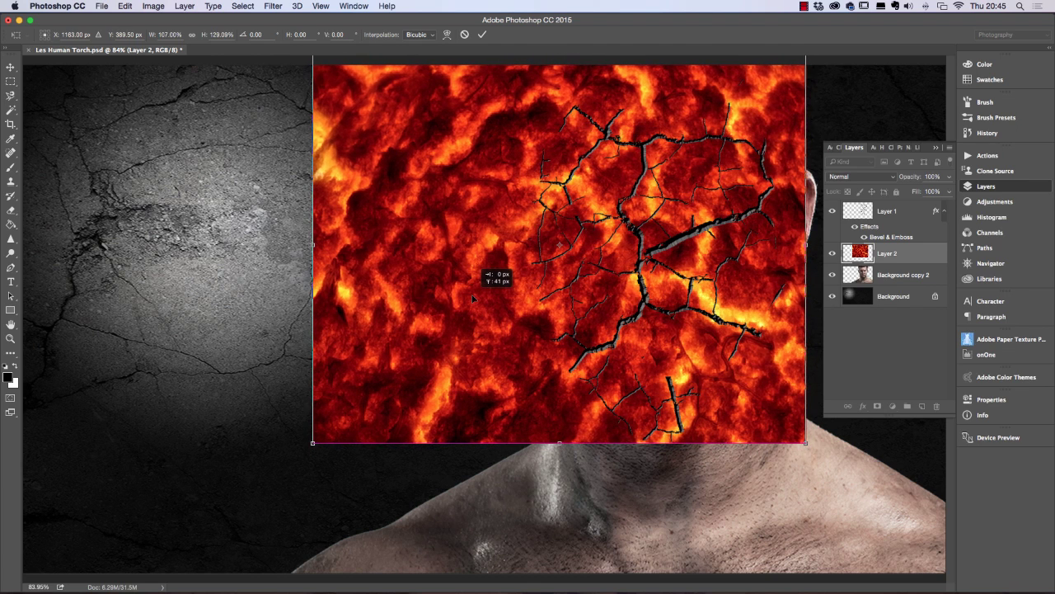
drag(474, 299, 474, 299)
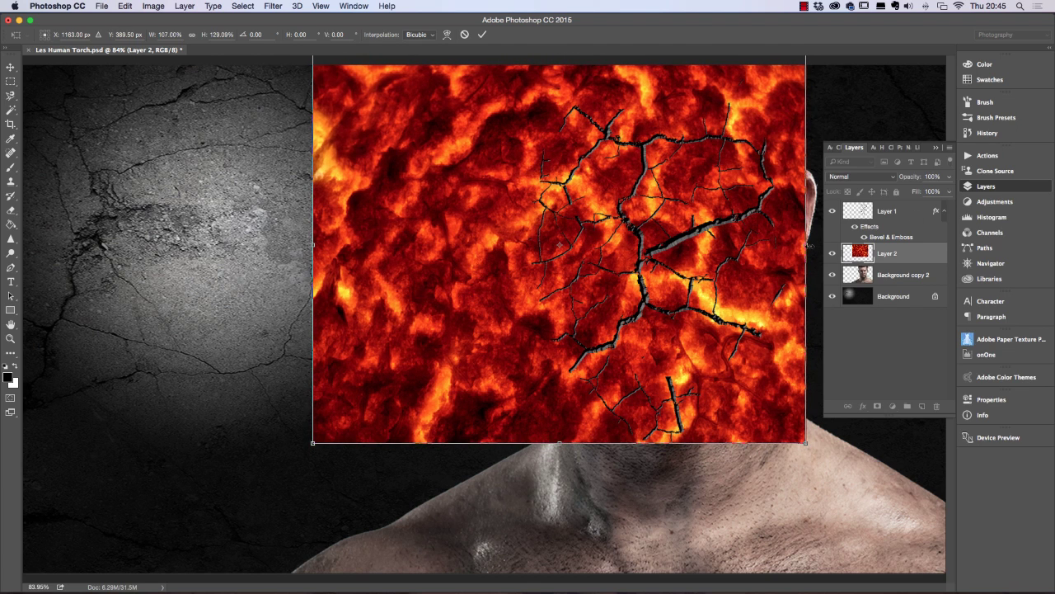
Step: Flip the lava horizontally to about -107% width, place it over the whole face and commit the transform
drag(809, 245, 242, 240)
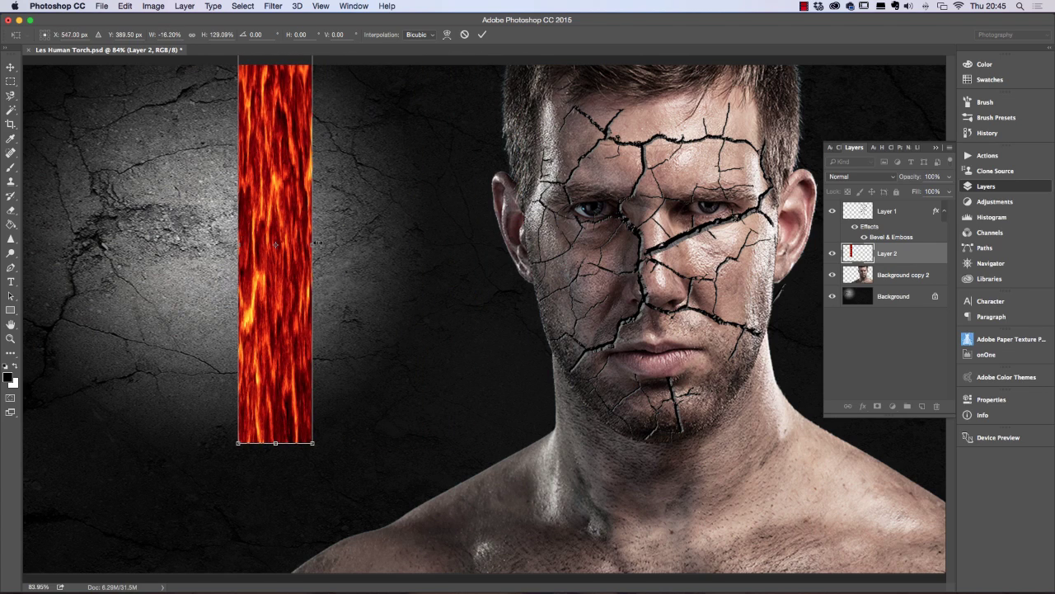
drag(317, 242, 734, 220)
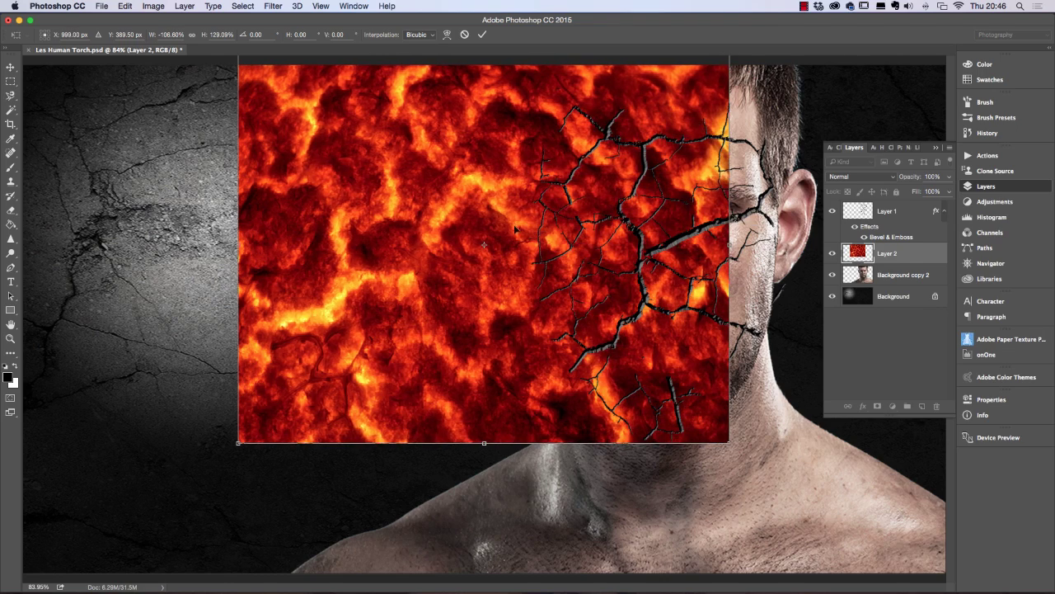
drag(419, 241, 630, 247)
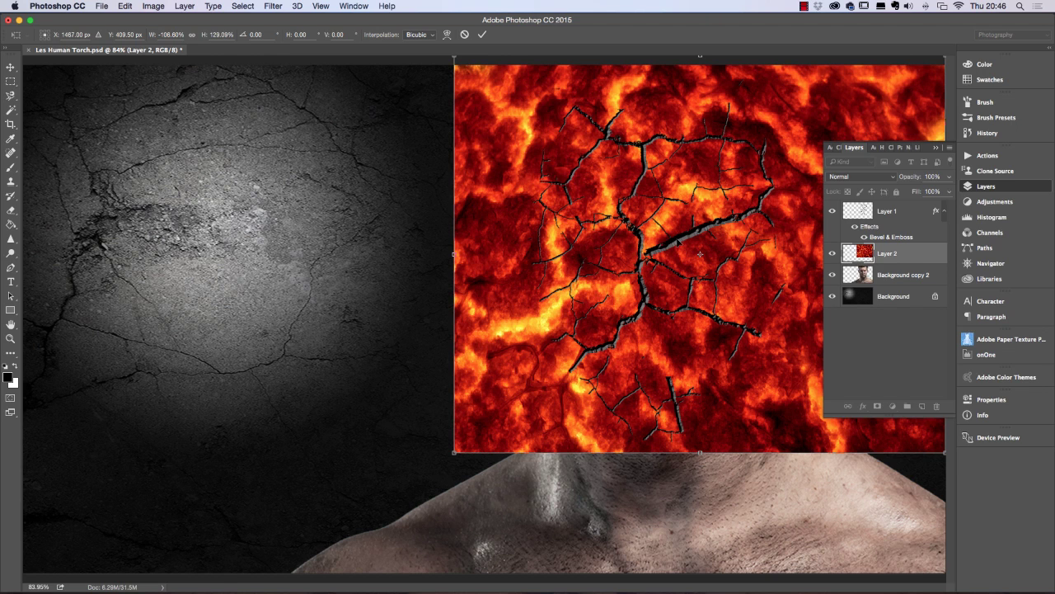
key(Return)
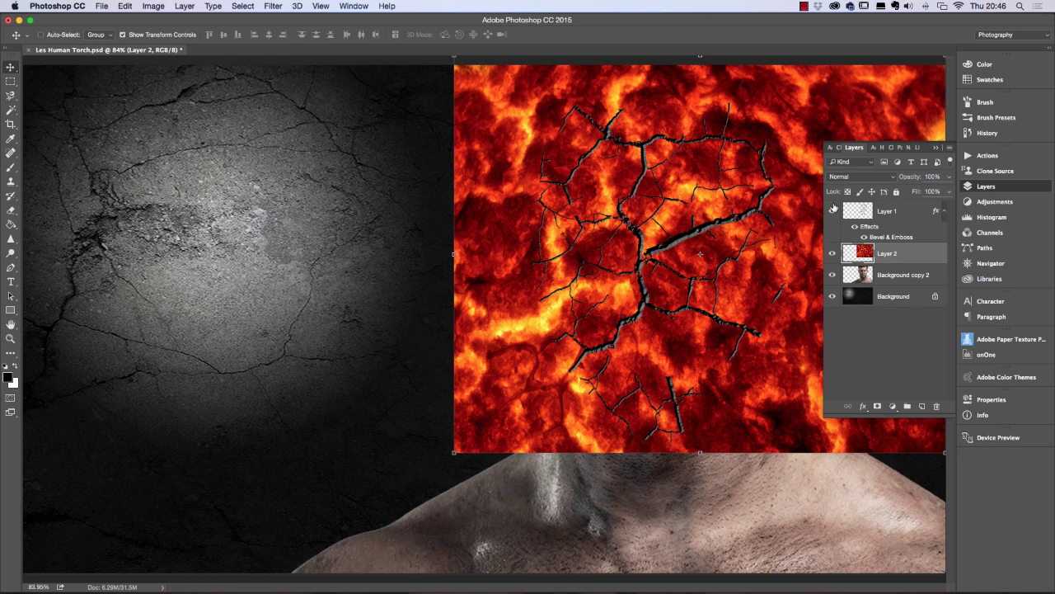
Step: Select all the cracks on Layer 1 with the Magic Wand, adding the separate pieces to the selection
click(858, 212)
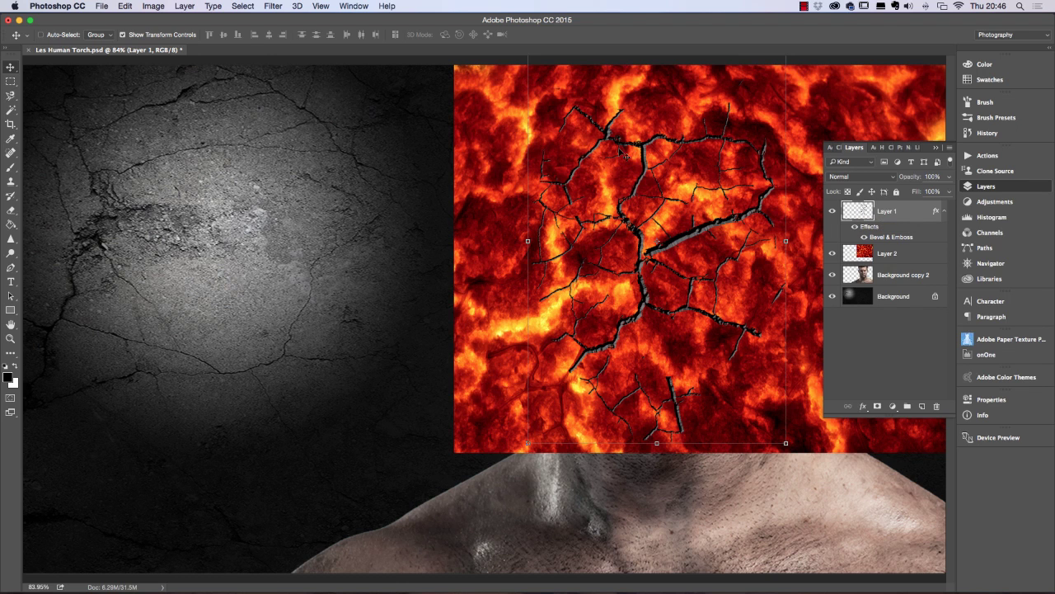
click(11, 111)
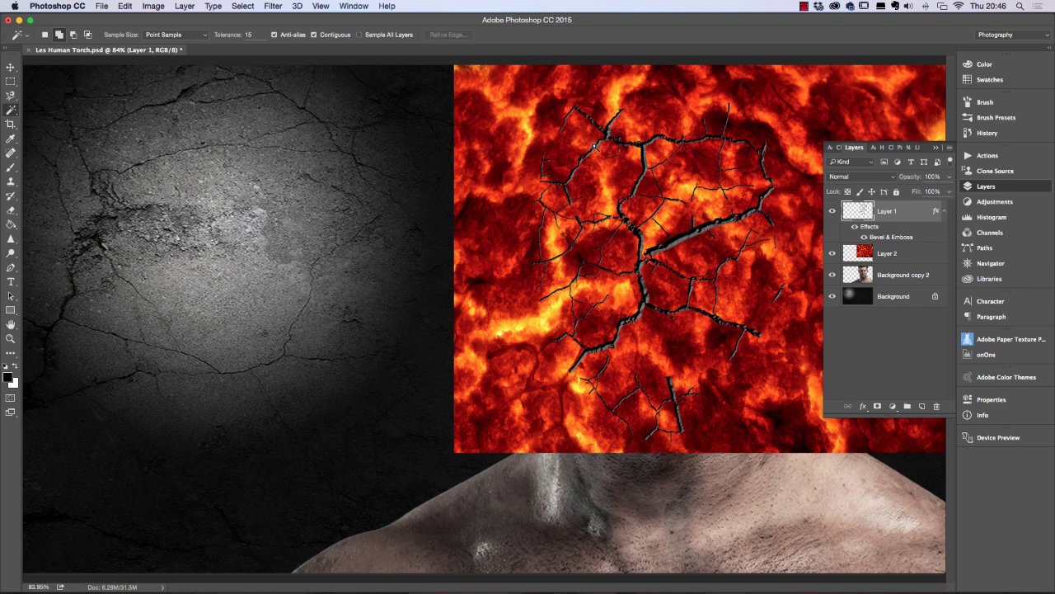
click(644, 149)
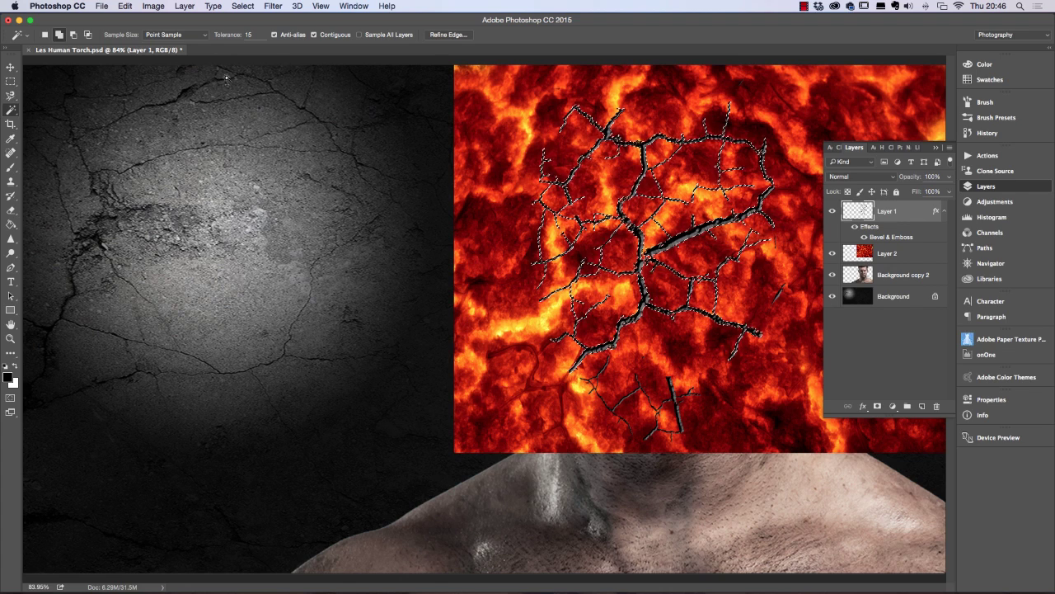
click(59, 36)
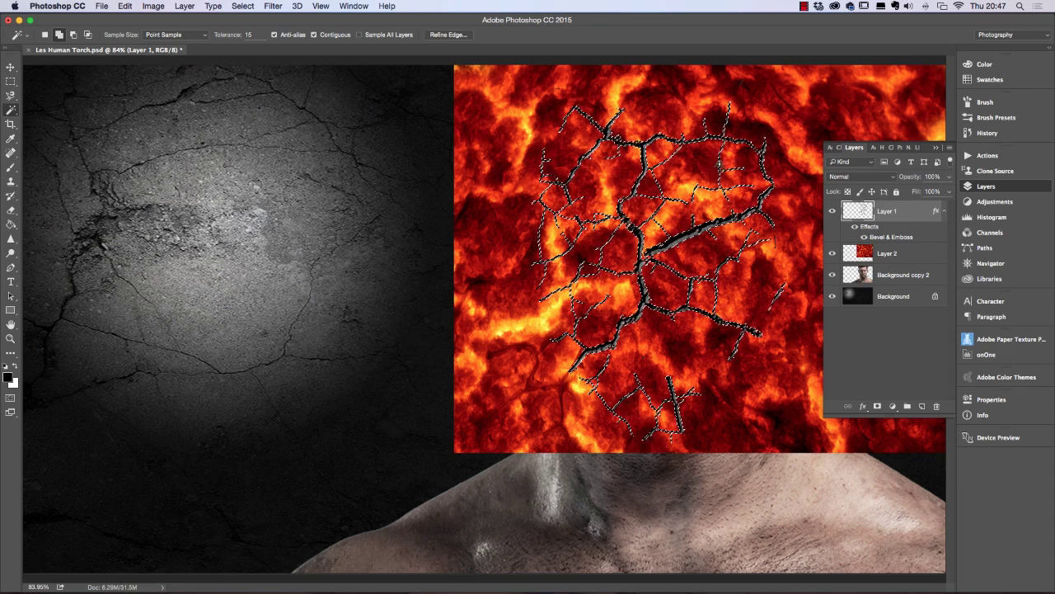
Step: Mask the lava layer with the crack selection and apply the layer mask
click(863, 254)
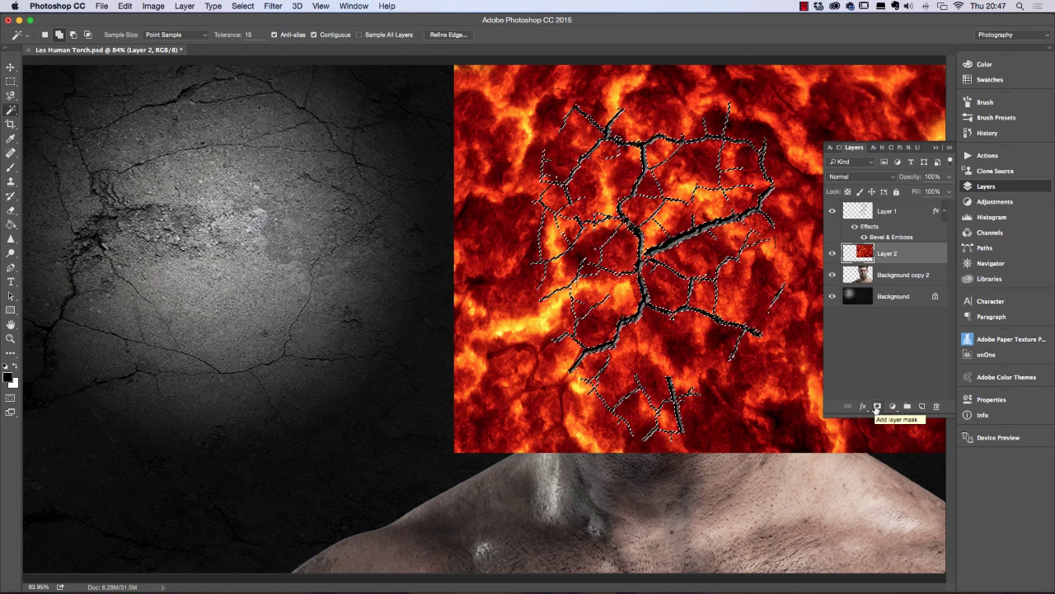
click(877, 406)
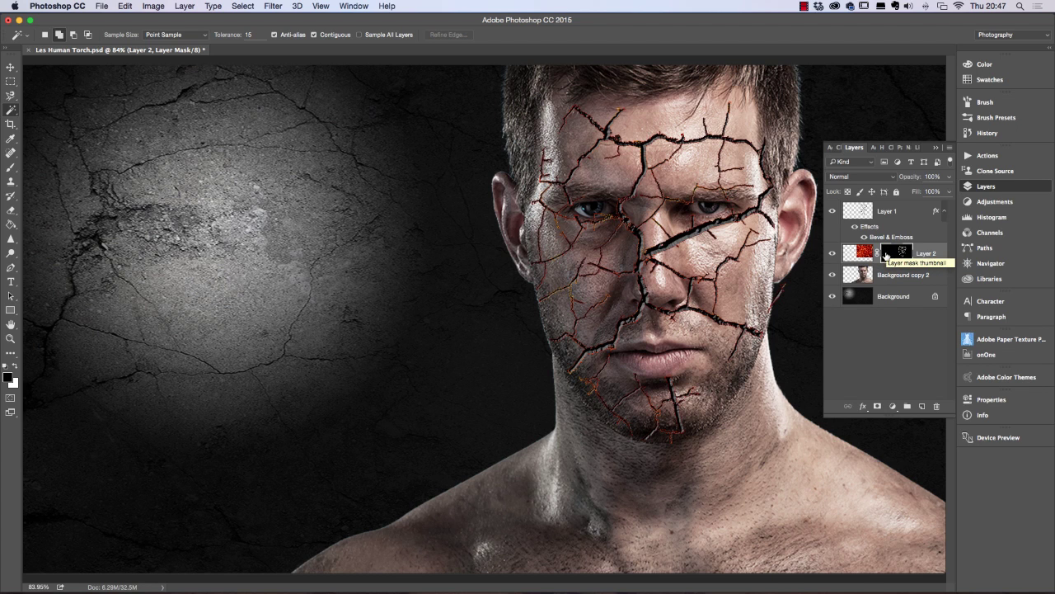
click(894, 253)
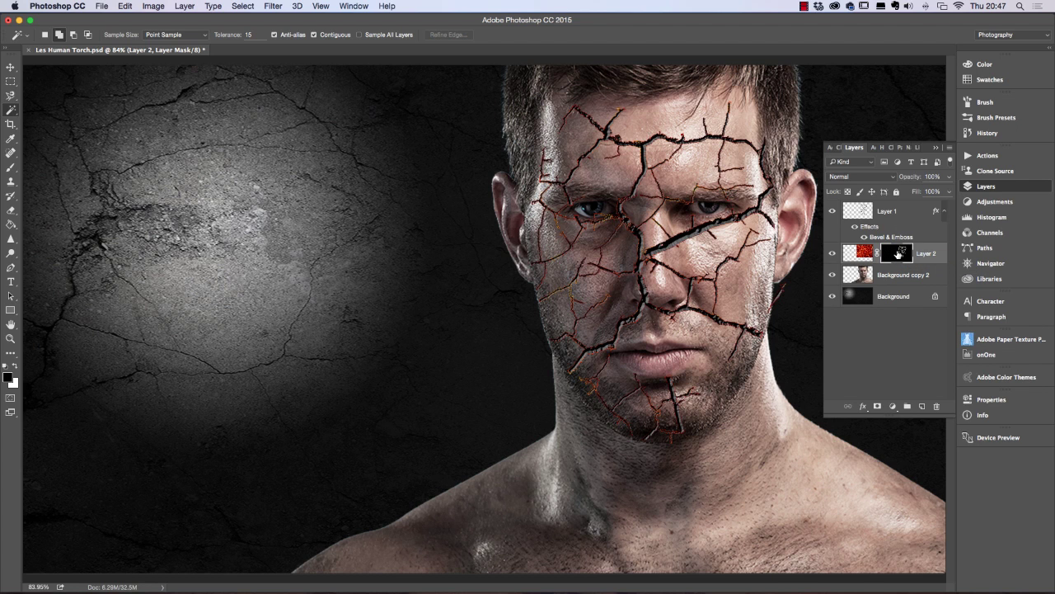
right_click(907, 257)
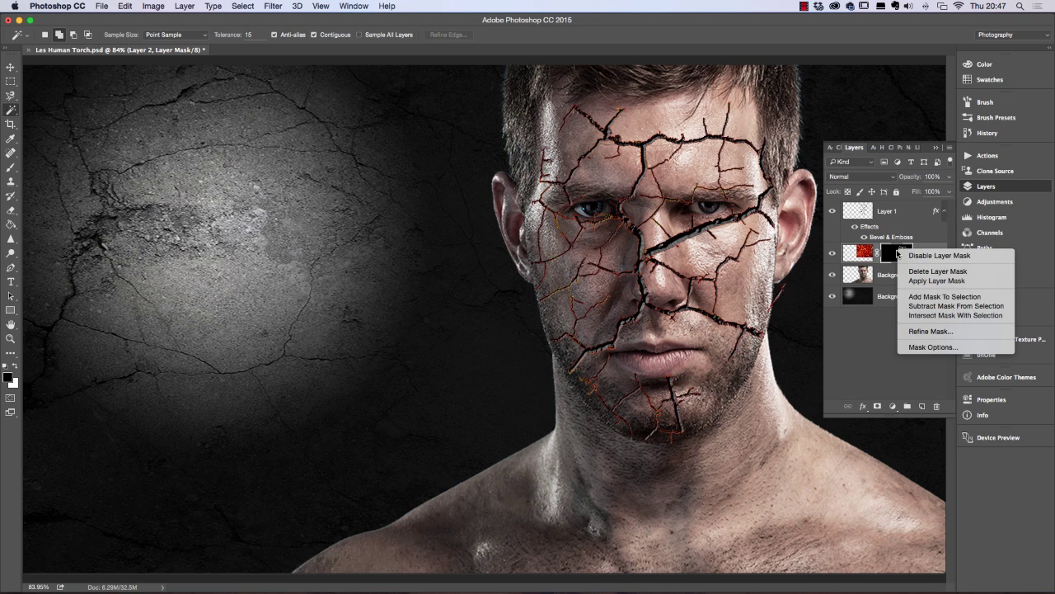
click(927, 281)
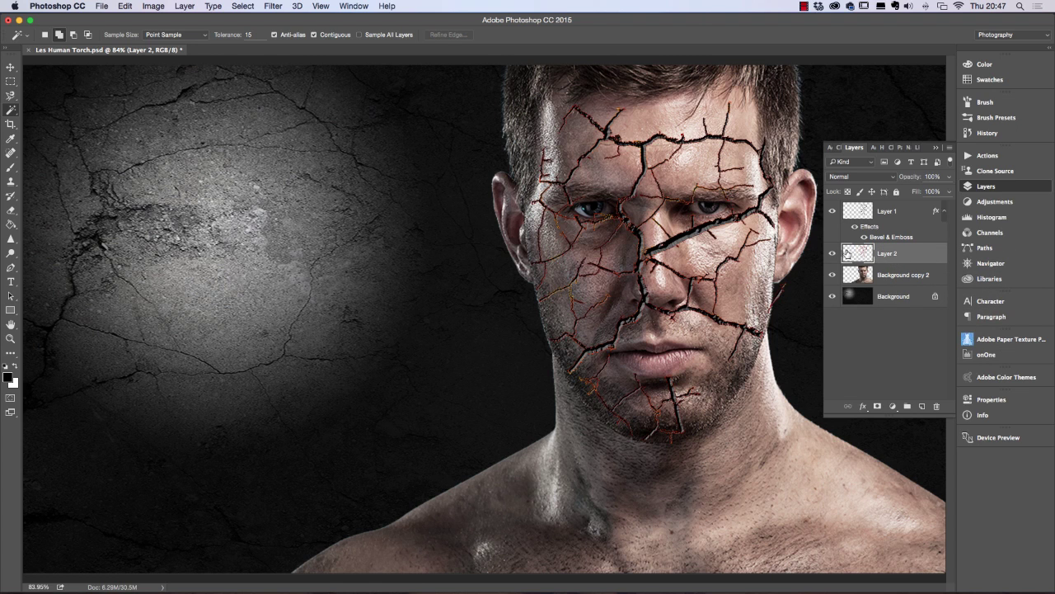
Step: Nudge the crack-shaped lava layer slightly right and down so it shows beside the black cracks
click(10, 67)
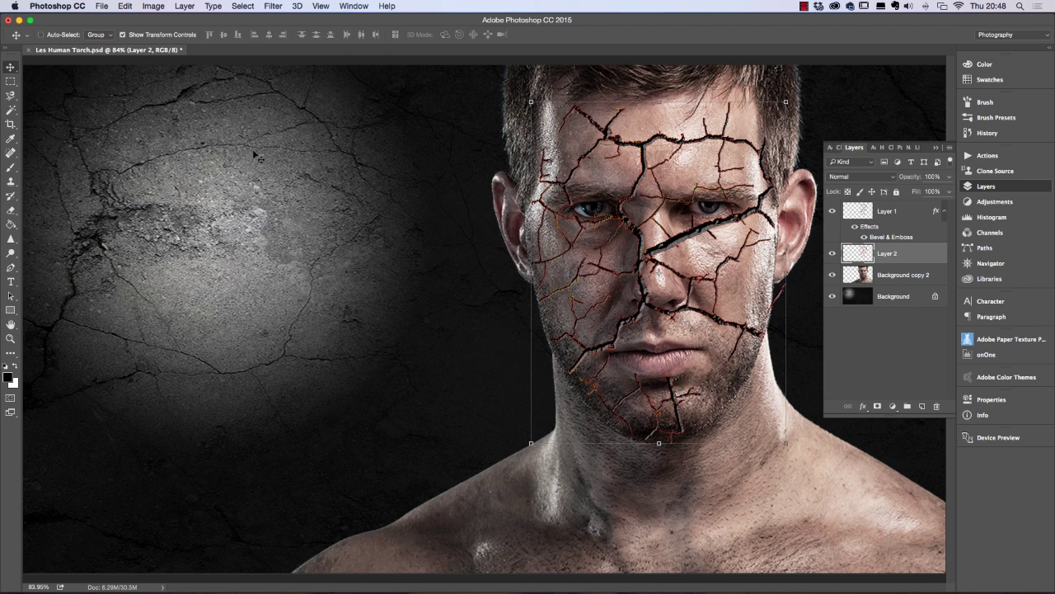
key(Right)
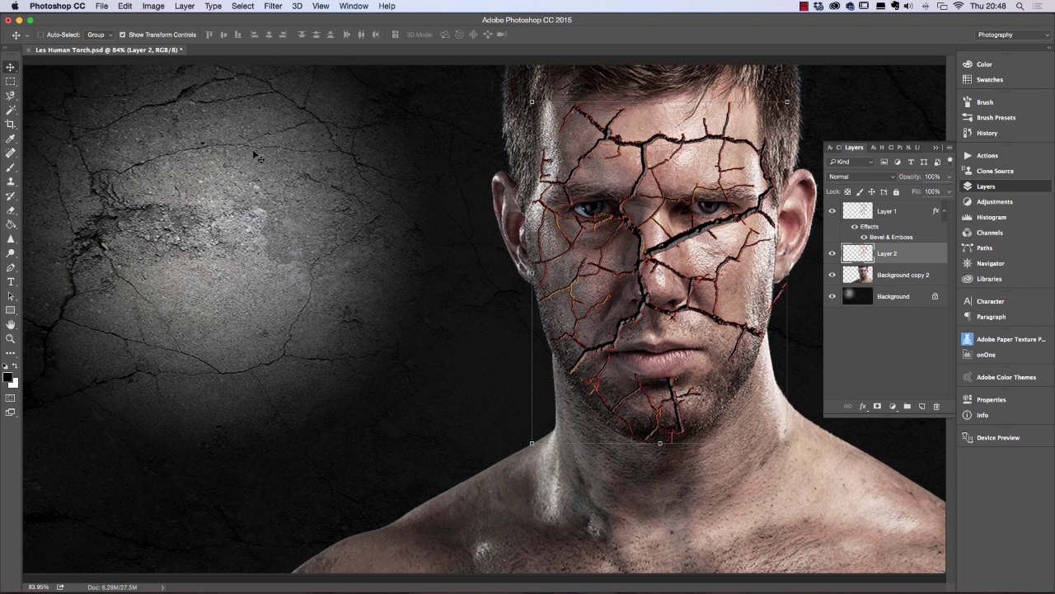
key(Right)
key(Right)
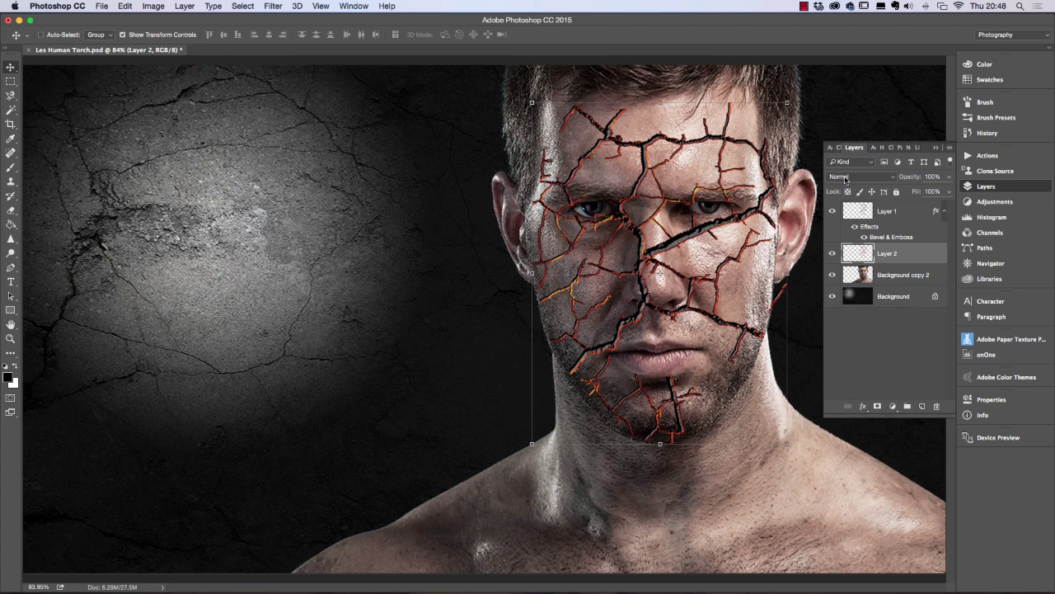
Step: Try the Screen blend mode on the lava layer and set it back to Normal
click(861, 180)
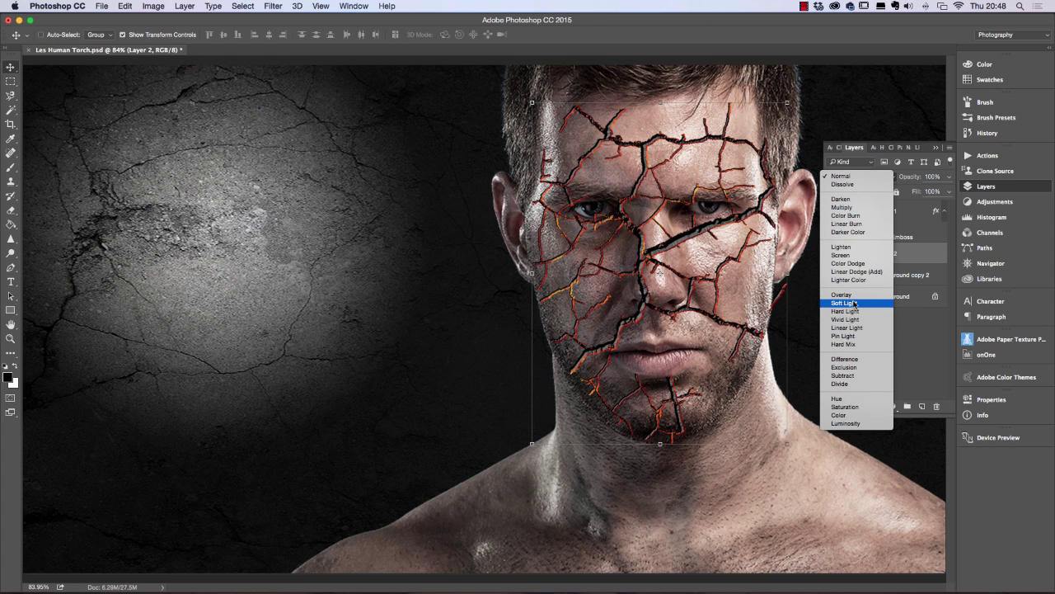
click(850, 257)
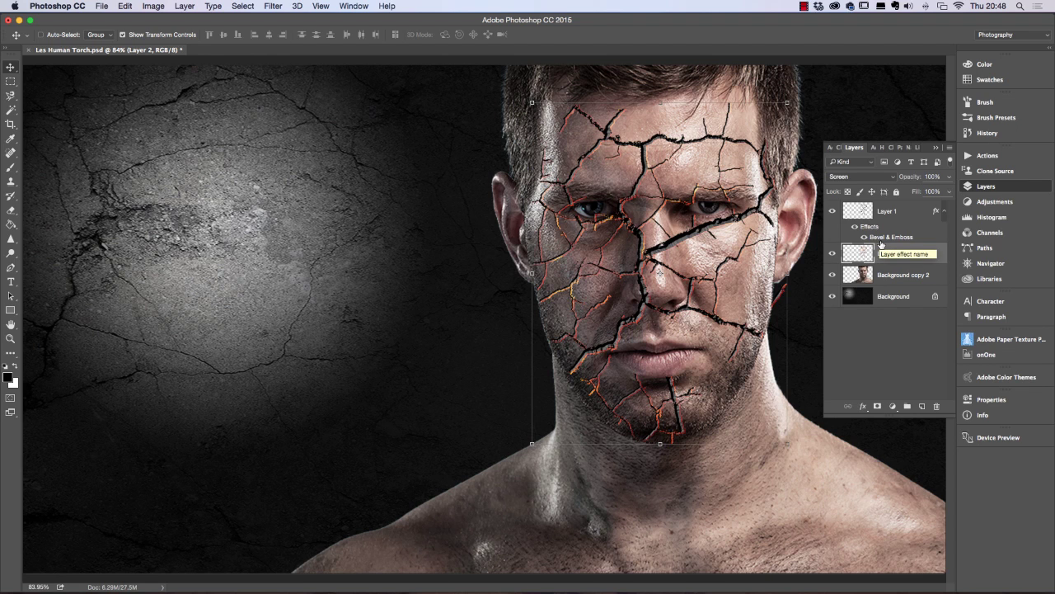
click(866, 176)
click(841, 97)
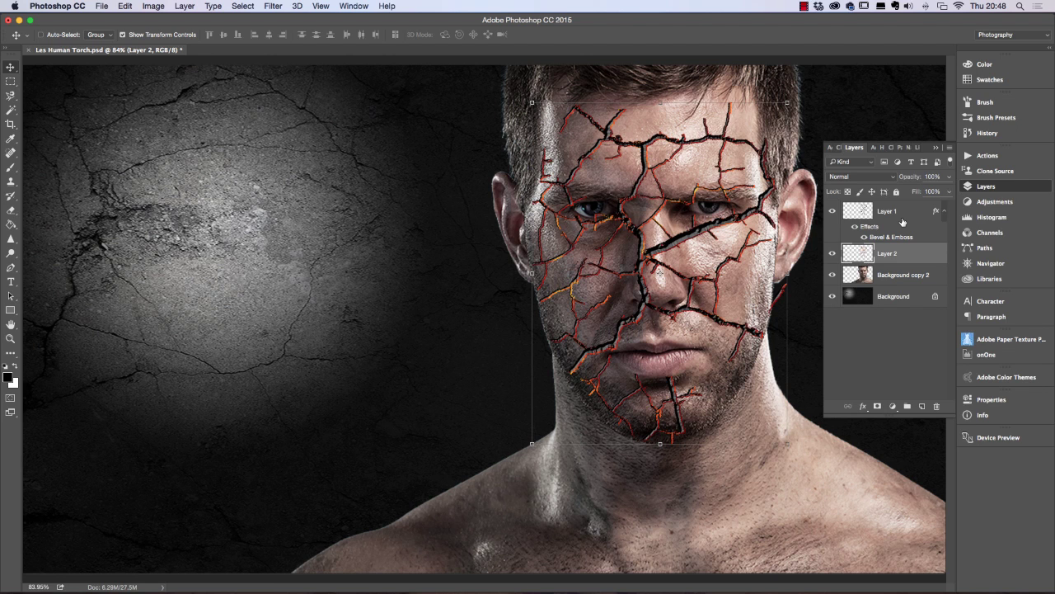
Step: Save the Les Human Torch.psd document
click(101, 7)
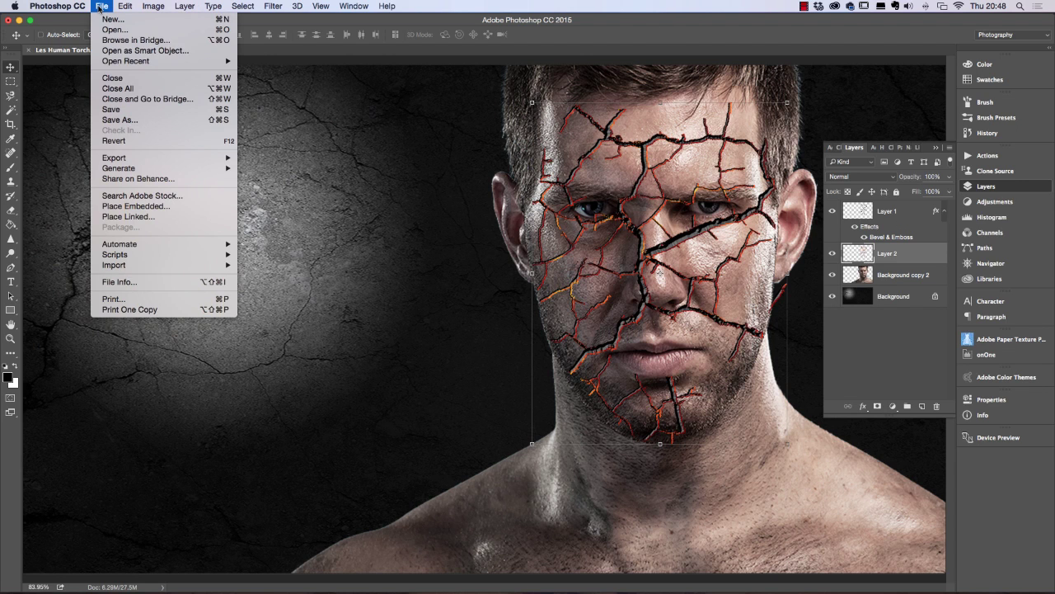
click(114, 112)
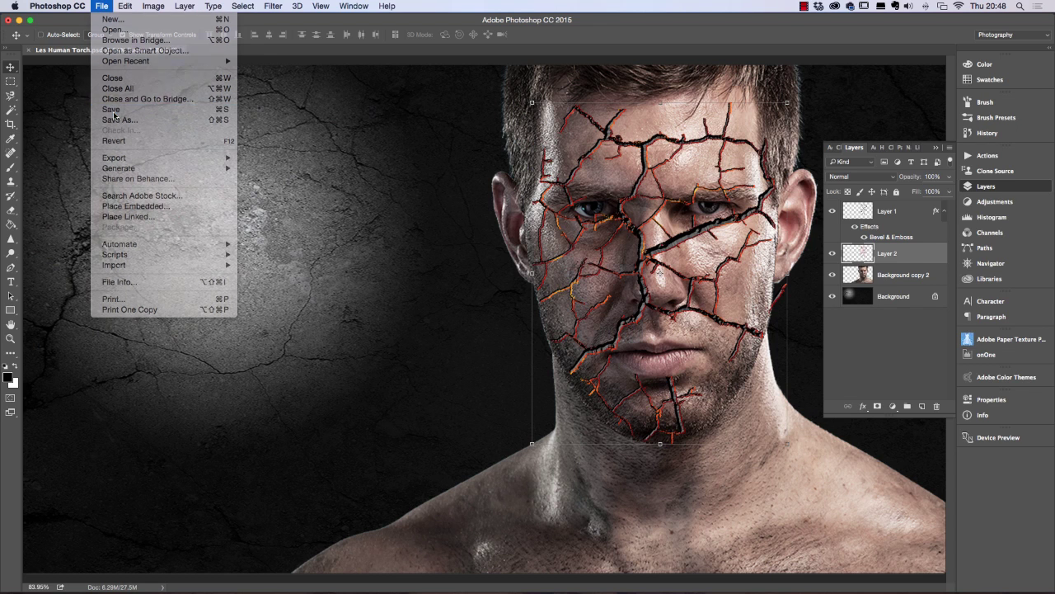